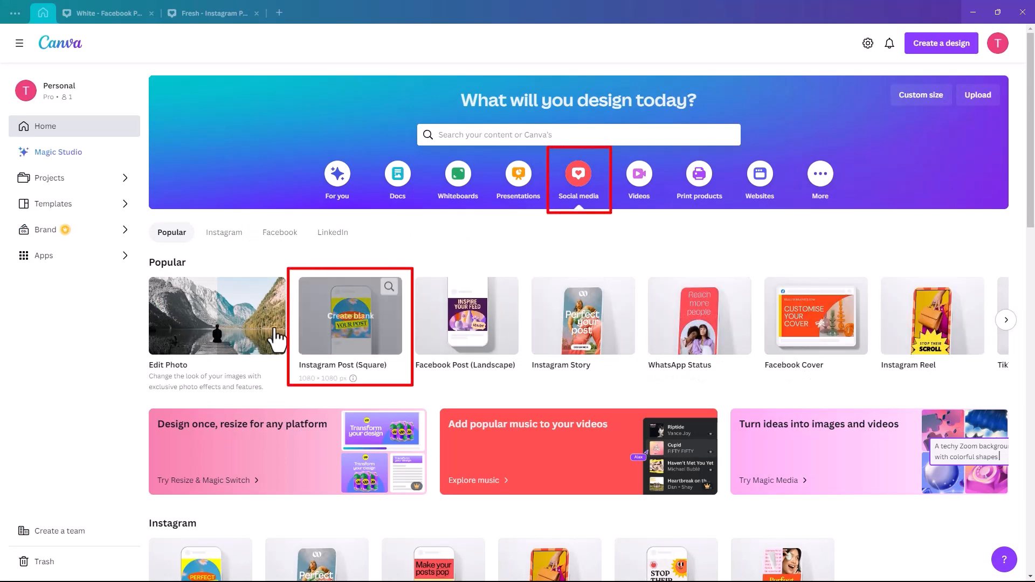
# Step: Create a blank square Instagram post and add a text box reading "White" at a font size of about 41
pyautogui.click(348, 330)
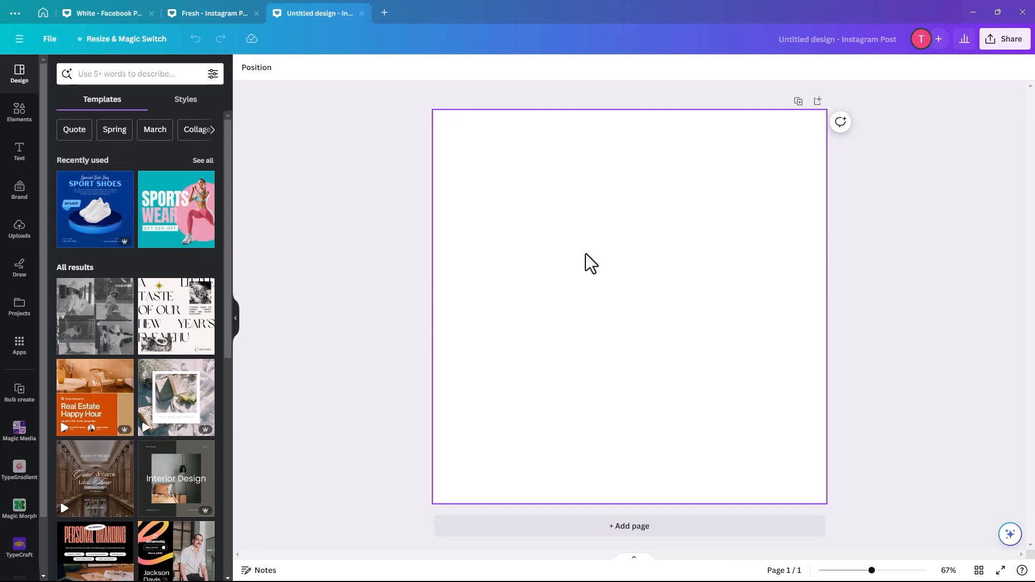
pyautogui.click(20, 153)
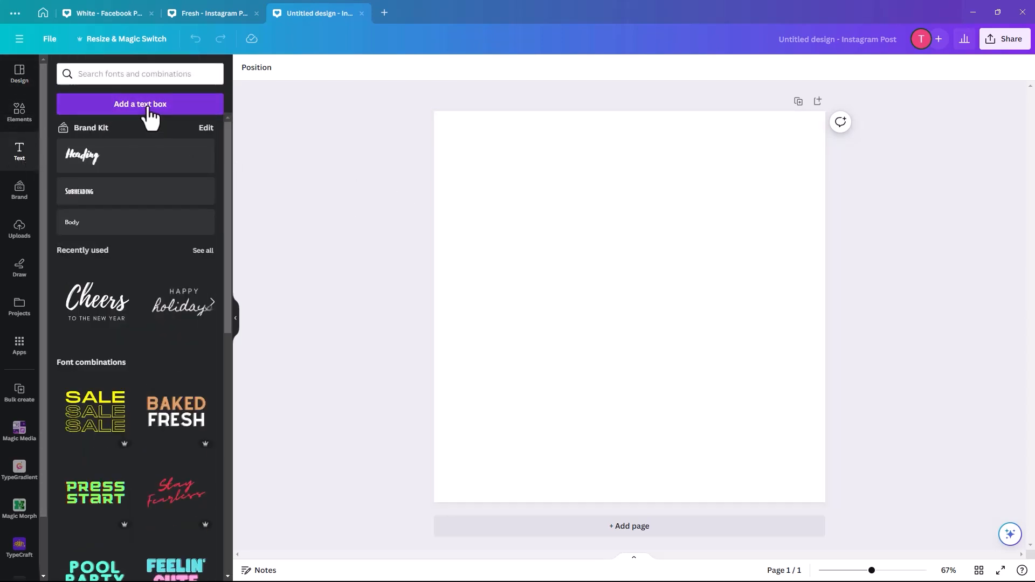
pyautogui.press('t')
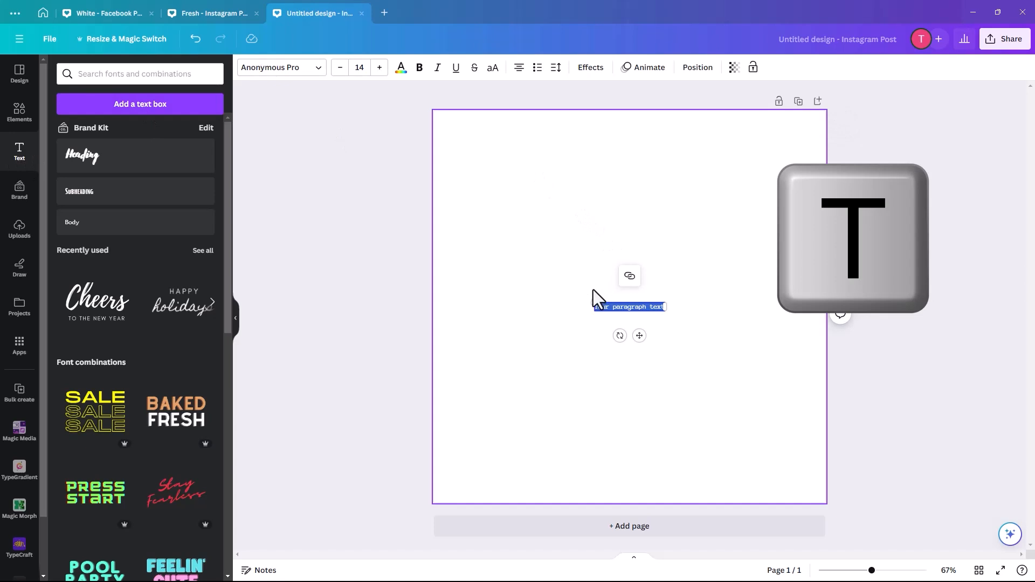
pyautogui.moveTo(555, 278); pyautogui.dragTo(464, 240)
pyautogui.write('White')
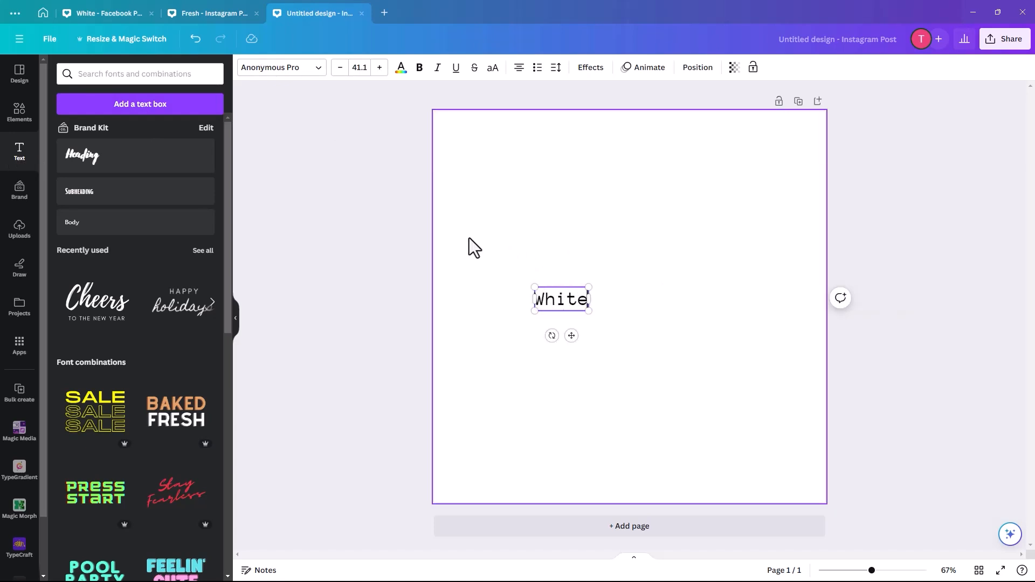
# Step: Enlarge the word "White" to a font size of about 237 and place it across the upper middle of the page
pyautogui.moveTo(588, 287); pyautogui.dragTo(777, 202)
pyautogui.click(578, 353)
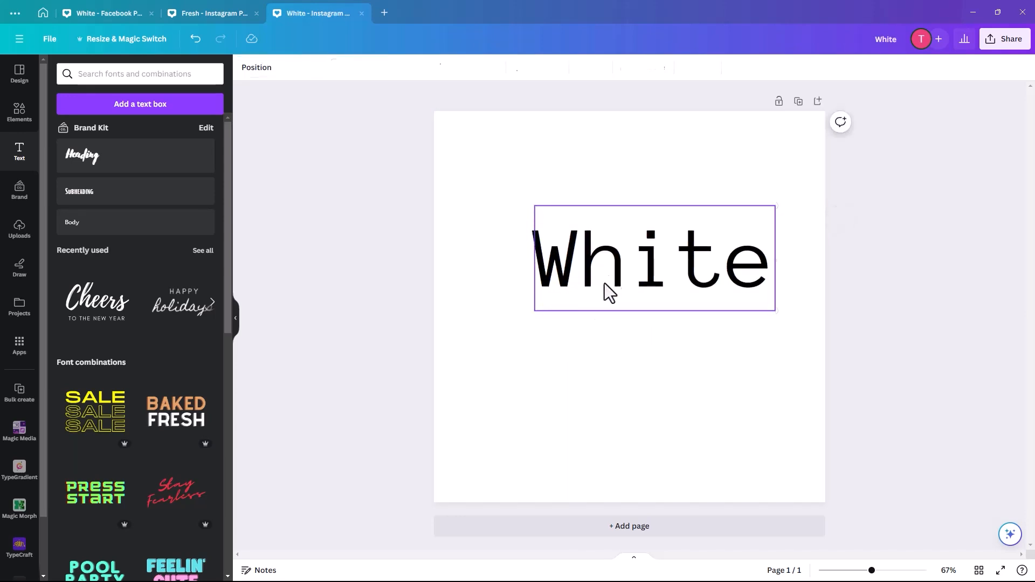
pyautogui.moveTo(604, 285); pyautogui.dragTo(560, 272)
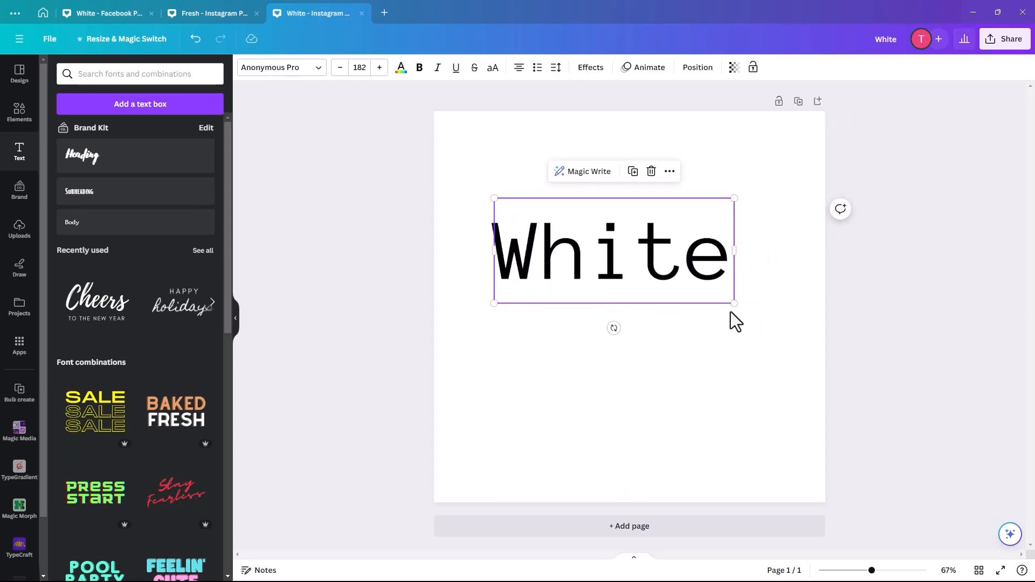
pyautogui.moveTo(745, 311); pyautogui.dragTo(815, 342)
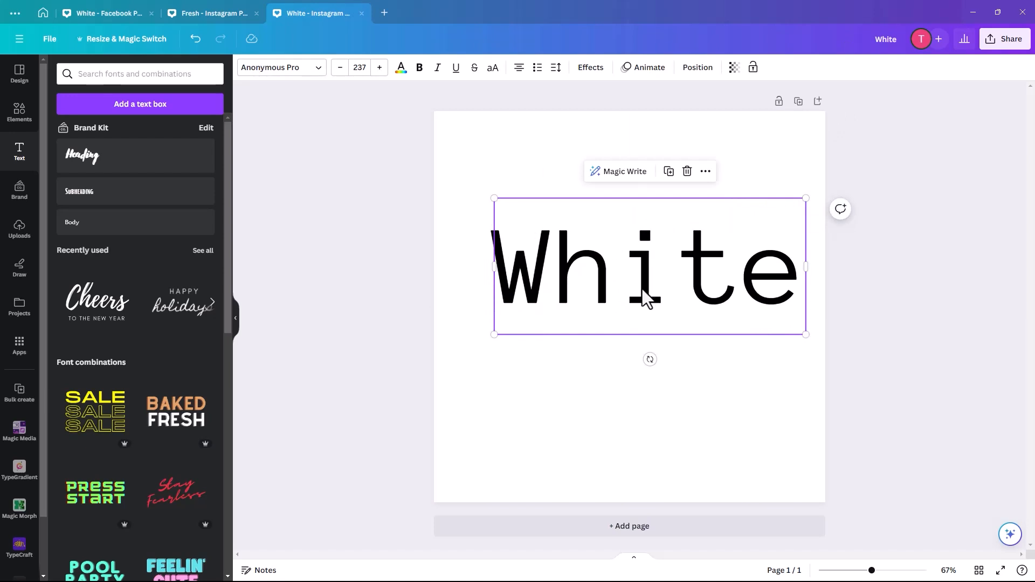
pyautogui.moveTo(644, 298); pyautogui.dragTo(616, 296)
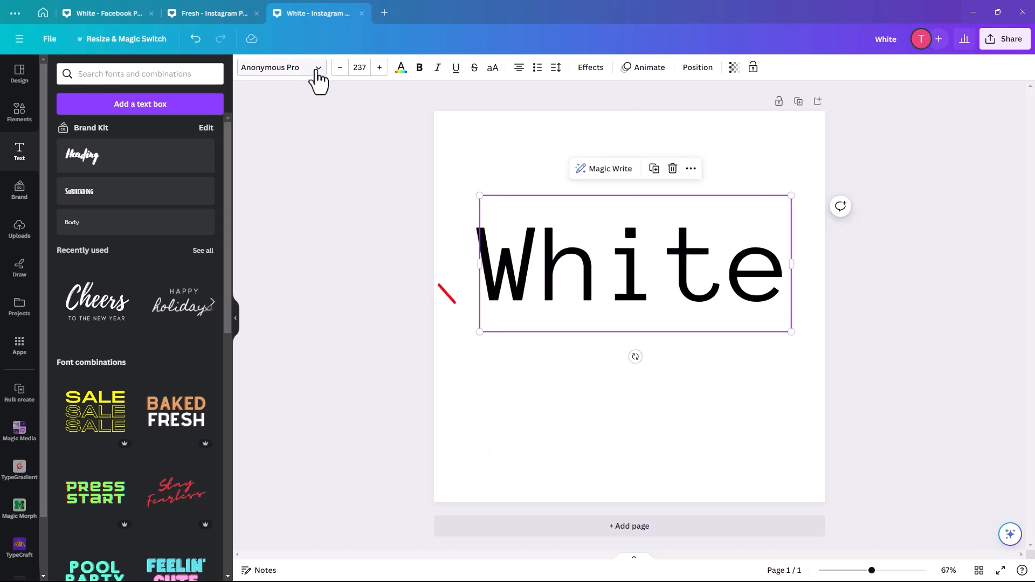
# Step: Set the word's font to Amazone, enlarge it to a size of about 259 and reposition it in the page's upper middle
pyautogui.click(271, 70)
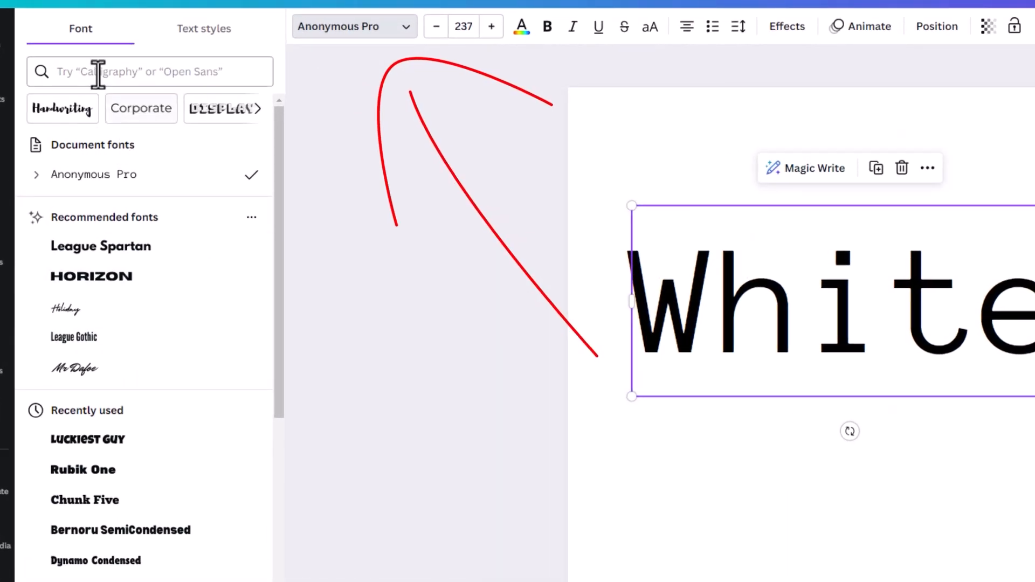
pyautogui.click(98, 87)
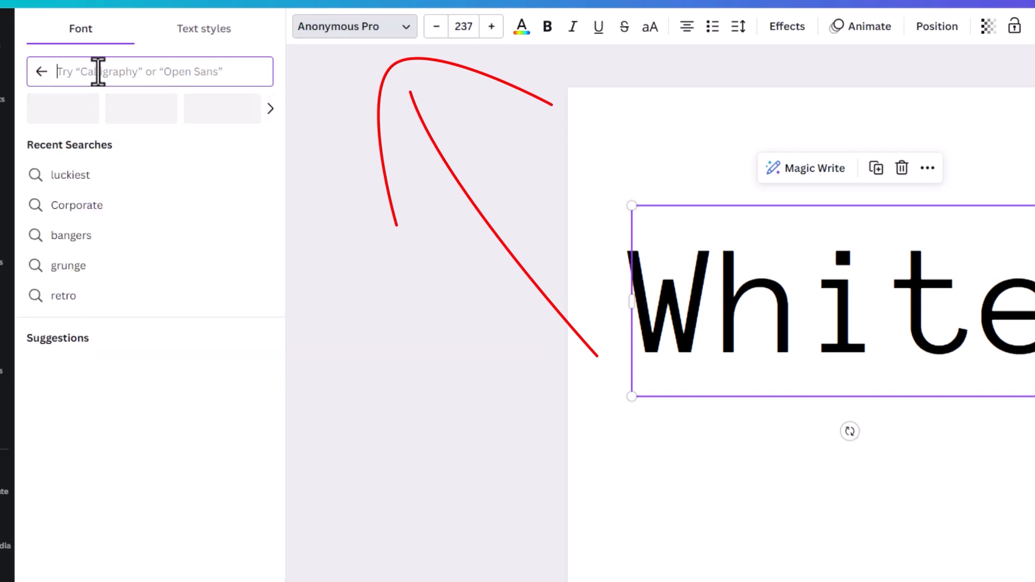
pyautogui.write('amaz')
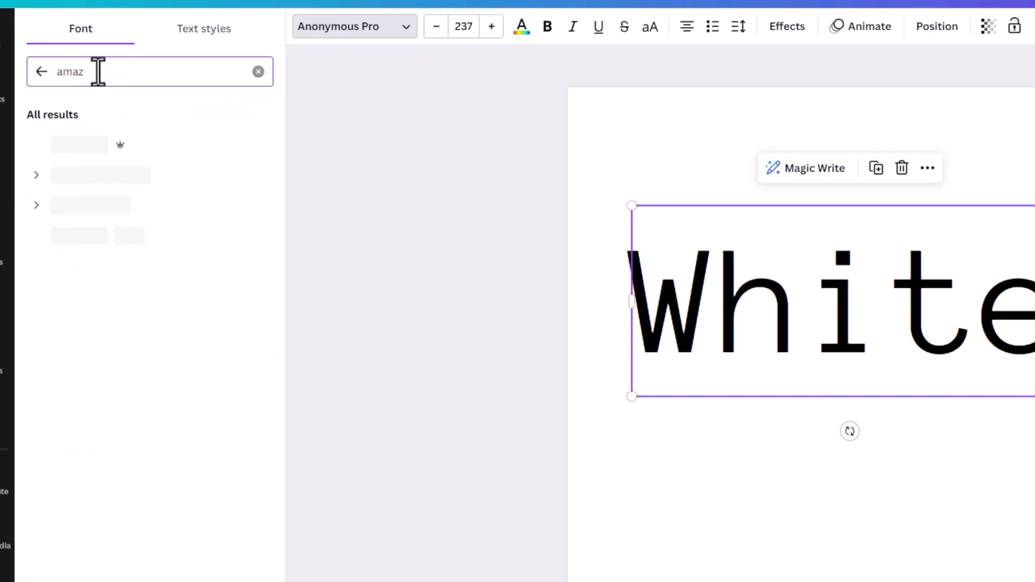
pyautogui.click(63, 153)
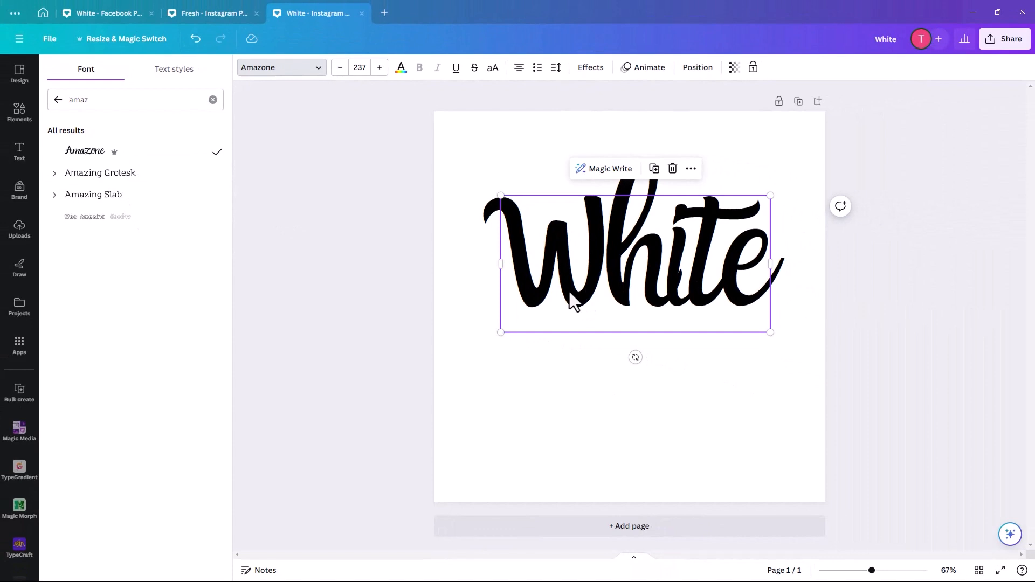
pyautogui.moveTo(572, 300); pyautogui.dragTo(550, 291)
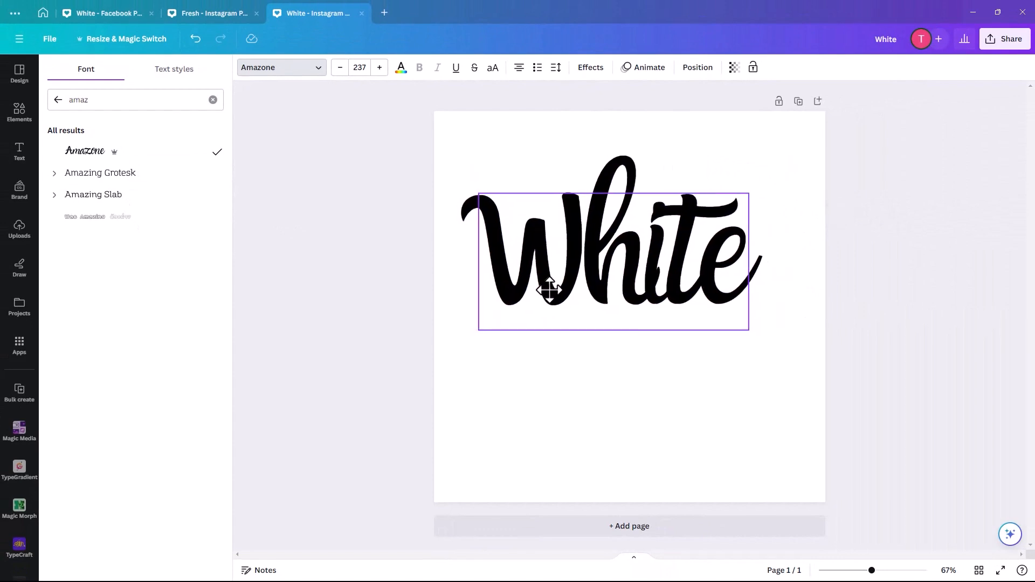
pyautogui.moveTo(745, 329); pyautogui.dragTo(774, 344)
pyautogui.moveTo(667, 305); pyautogui.dragTo(657, 313)
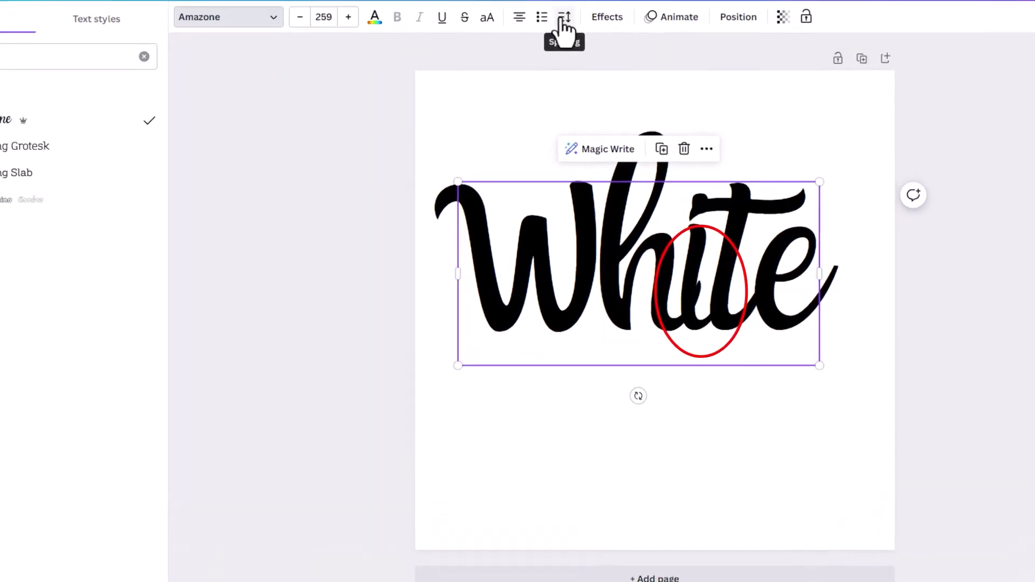
# Step: Set the word's letter spacing to 60, and scale it down to a size of about 203 near the middle of the page
pyautogui.click(563, 18)
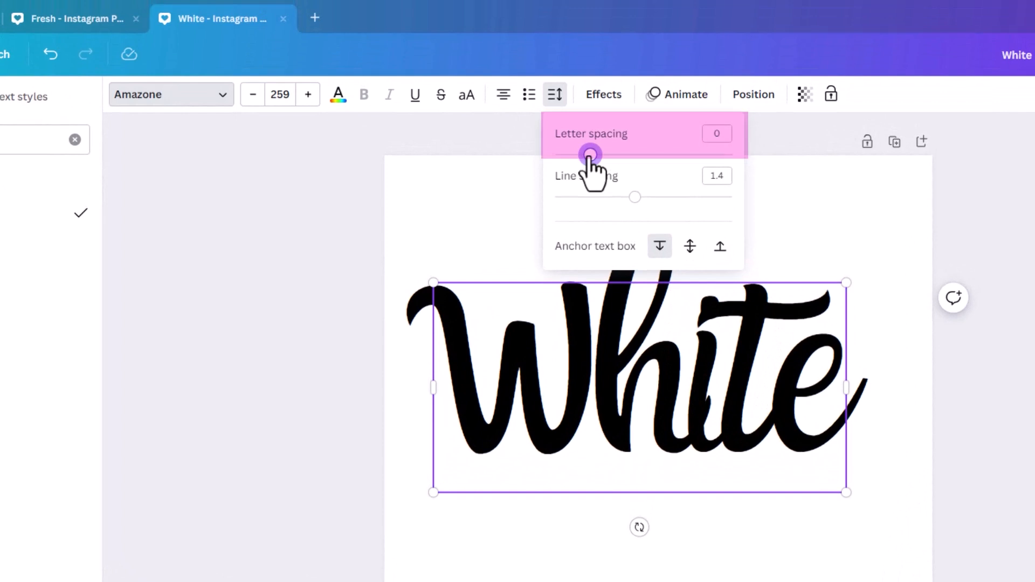
pyautogui.moveTo(590, 156); pyautogui.dragTo(601, 155)
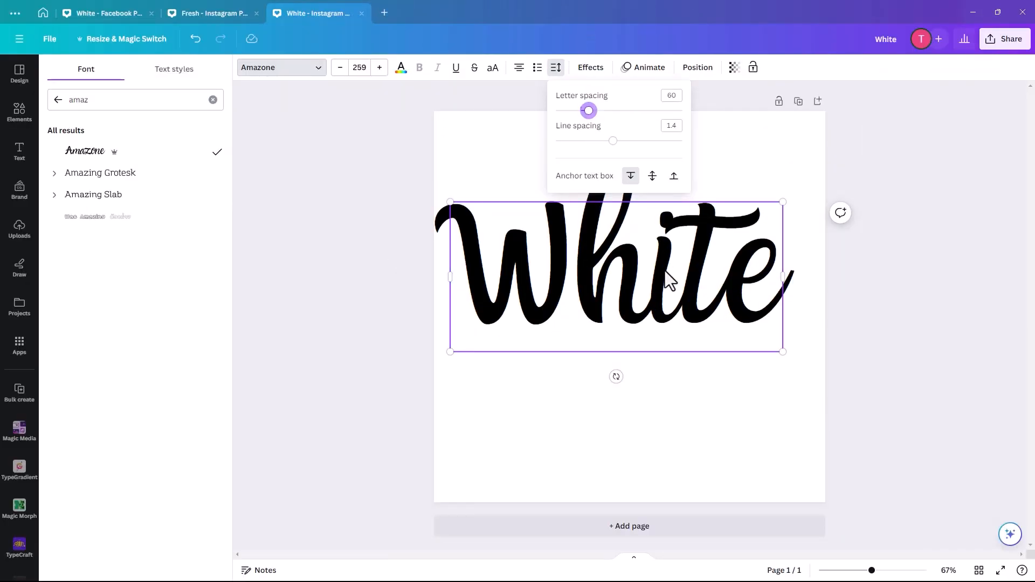
pyautogui.moveTo(667, 270); pyautogui.dragTo(681, 270)
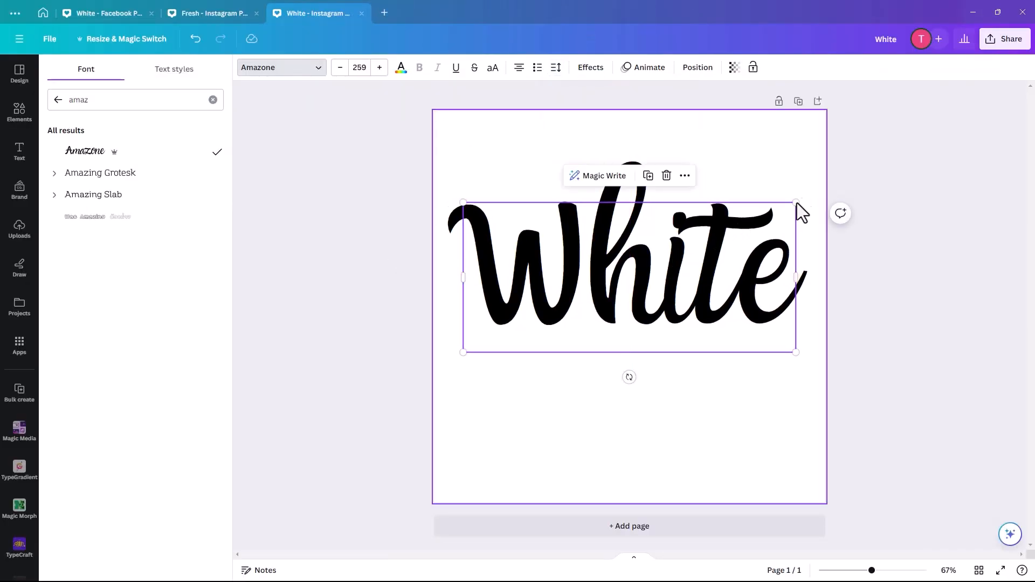
pyautogui.moveTo(796, 203); pyautogui.dragTo(730, 249)
pyautogui.moveTo(646, 321); pyautogui.dragTo(668, 299)
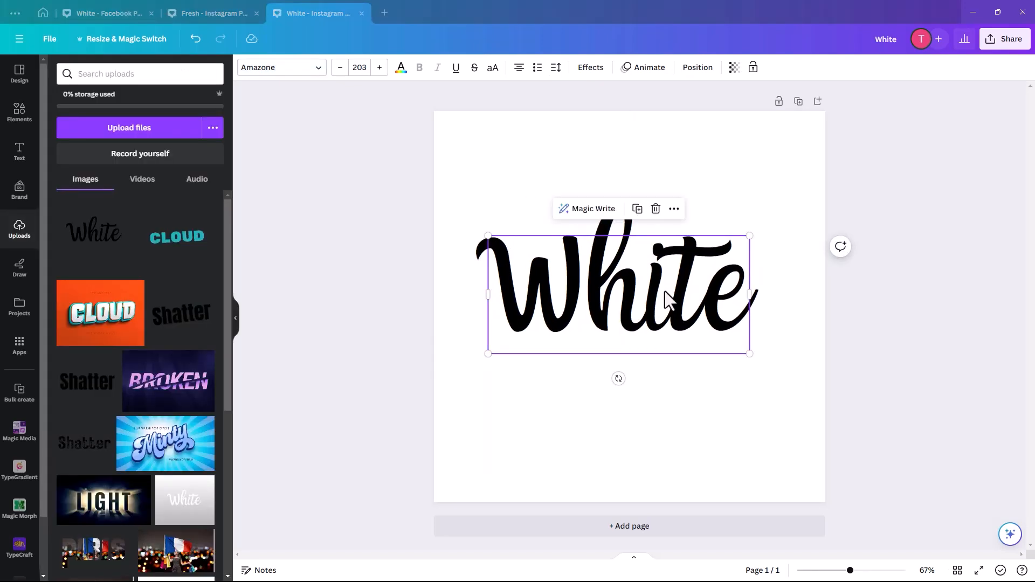
# Step: Change the text color of the word "White" to white
pyautogui.doubleClick(632, 296)
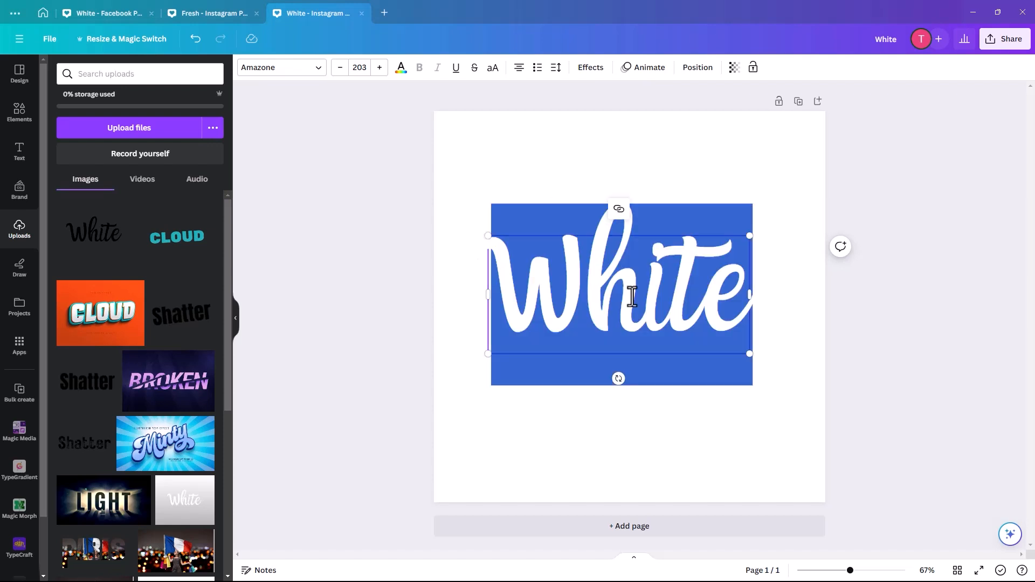
pyautogui.click(400, 72)
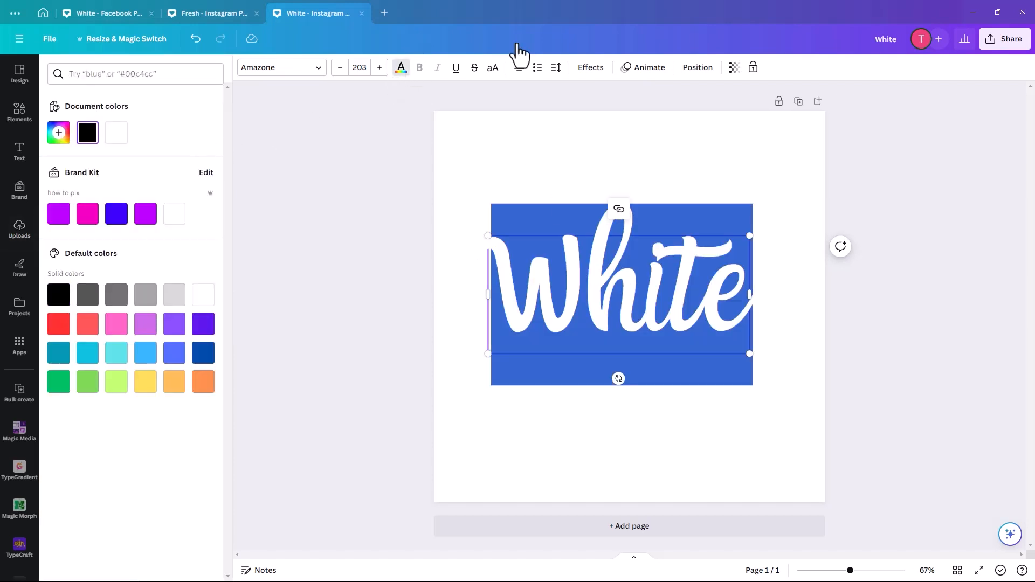
pyautogui.click(115, 141)
# Step: Try the purple brand color and settle on light grey for the page background, and center the word "White" on the page
pyautogui.click(526, 161)
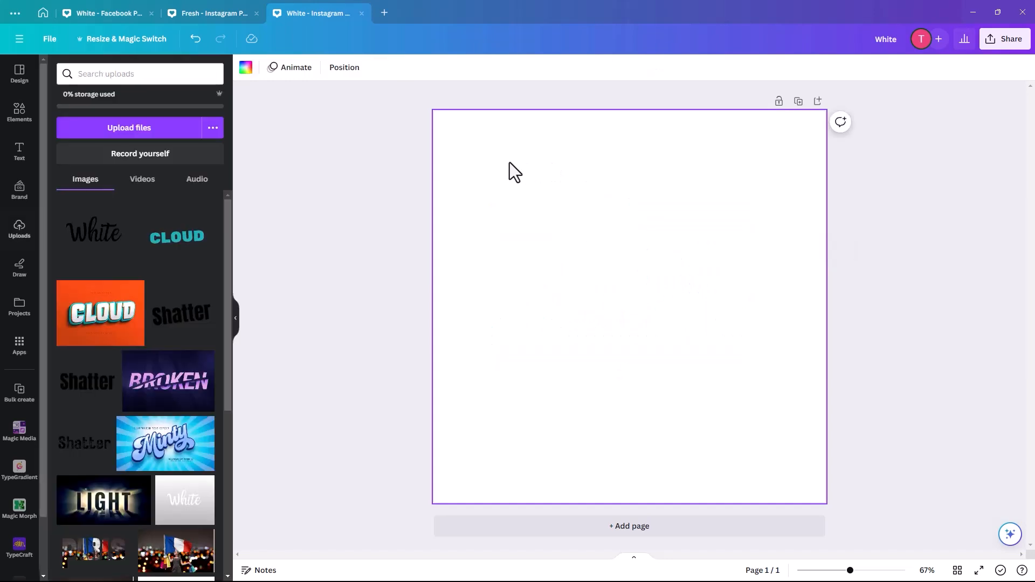
pyautogui.click(246, 68)
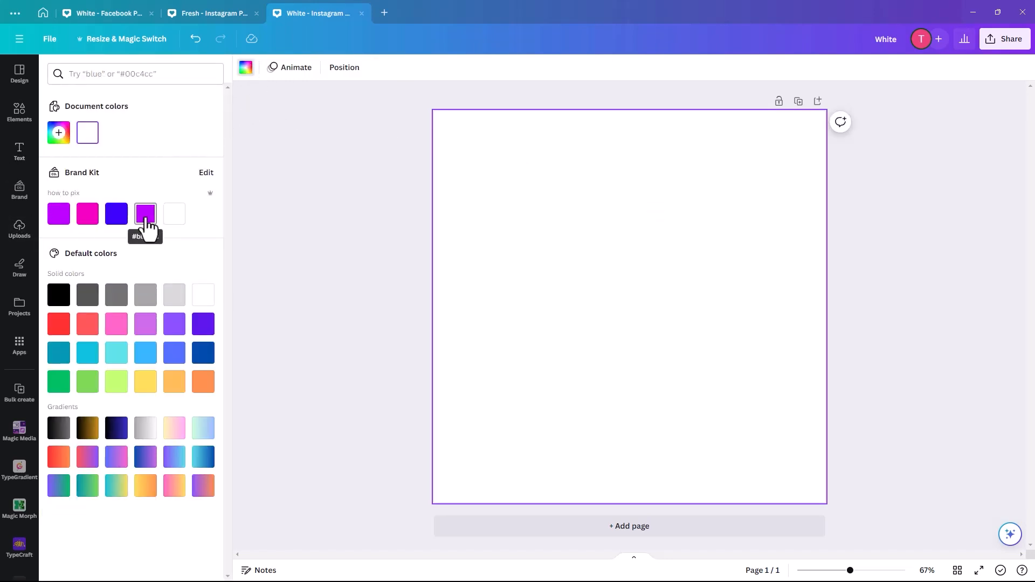
pyautogui.click(146, 215)
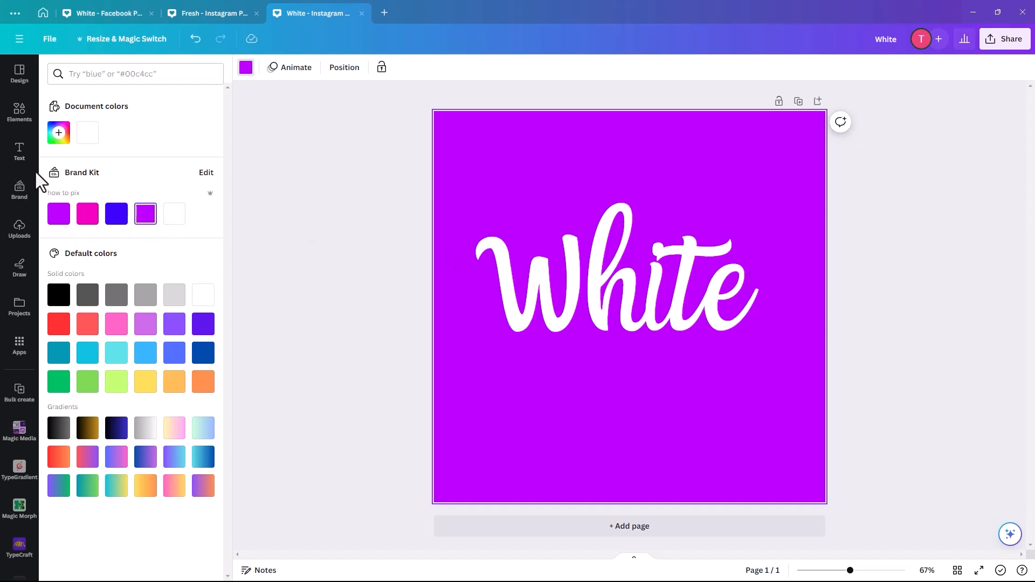
pyautogui.click(181, 299)
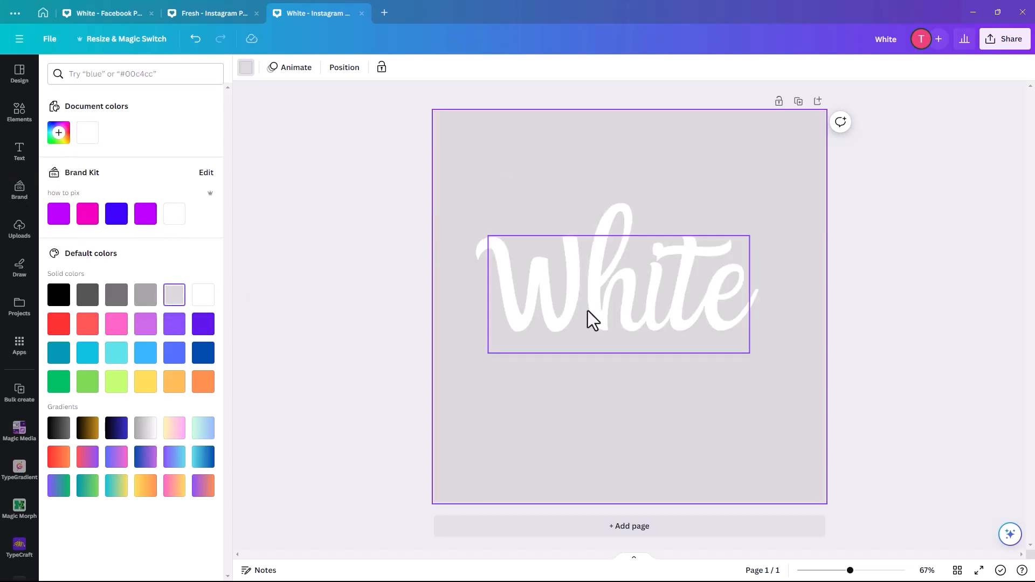
pyautogui.moveTo(587, 310); pyautogui.dragTo(588, 308)
# Step: Download the design as a PNG with a transparent background, saving it in the IDEAS folder as whitegrey
pyautogui.click(1010, 43)
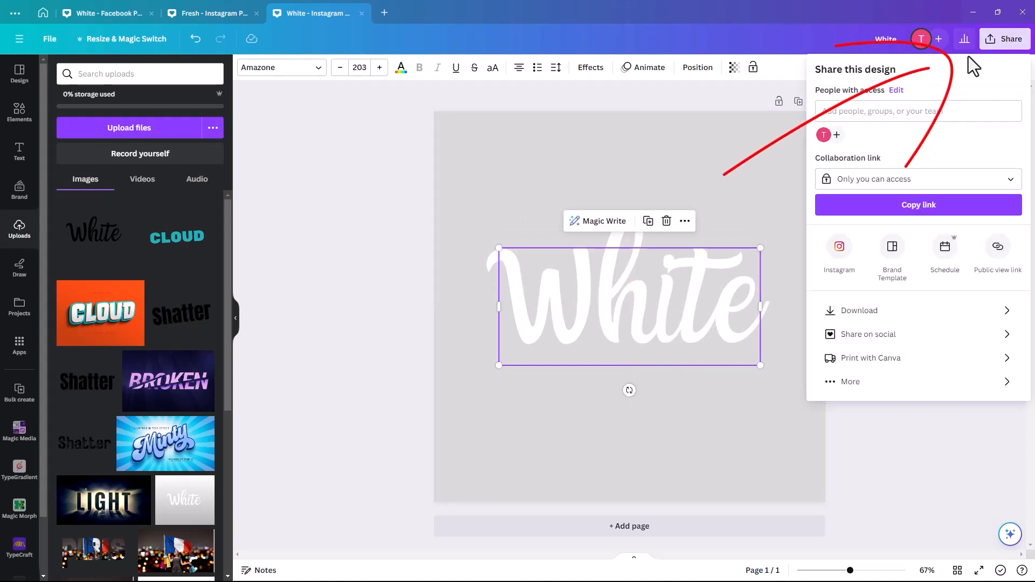
pyautogui.click(879, 317)
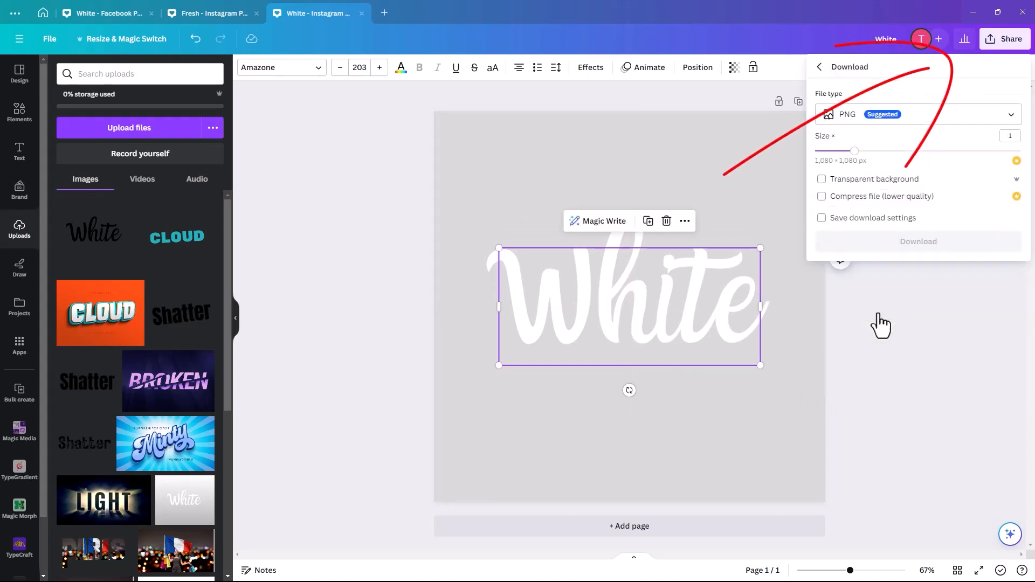
pyautogui.click(822, 180)
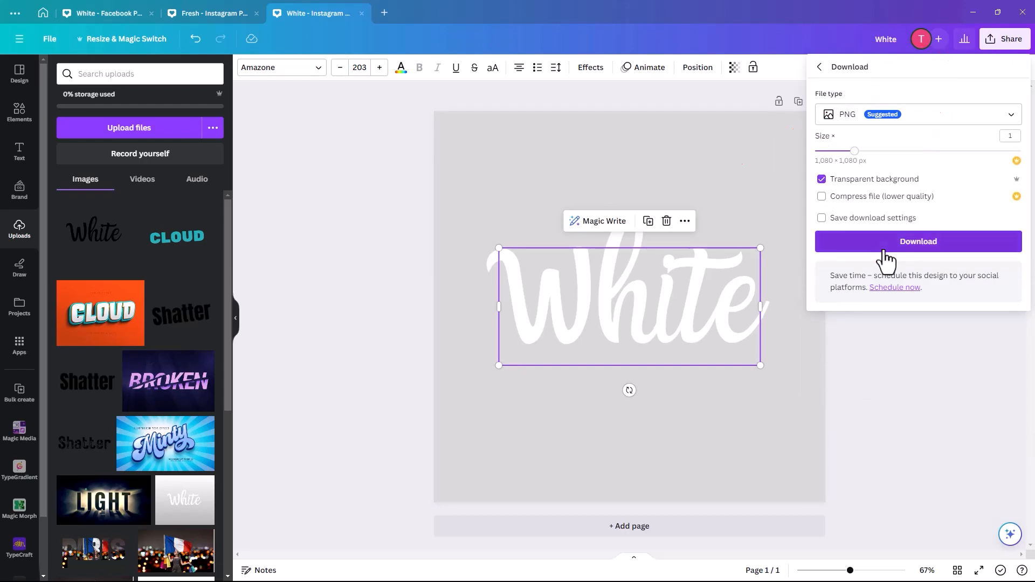
pyautogui.click(888, 244)
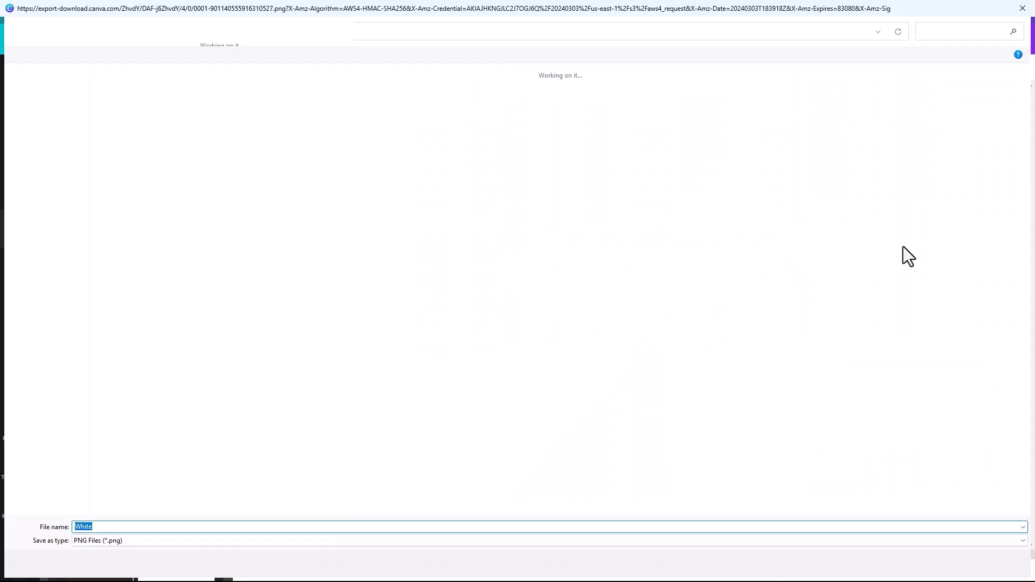
pyautogui.write('white')
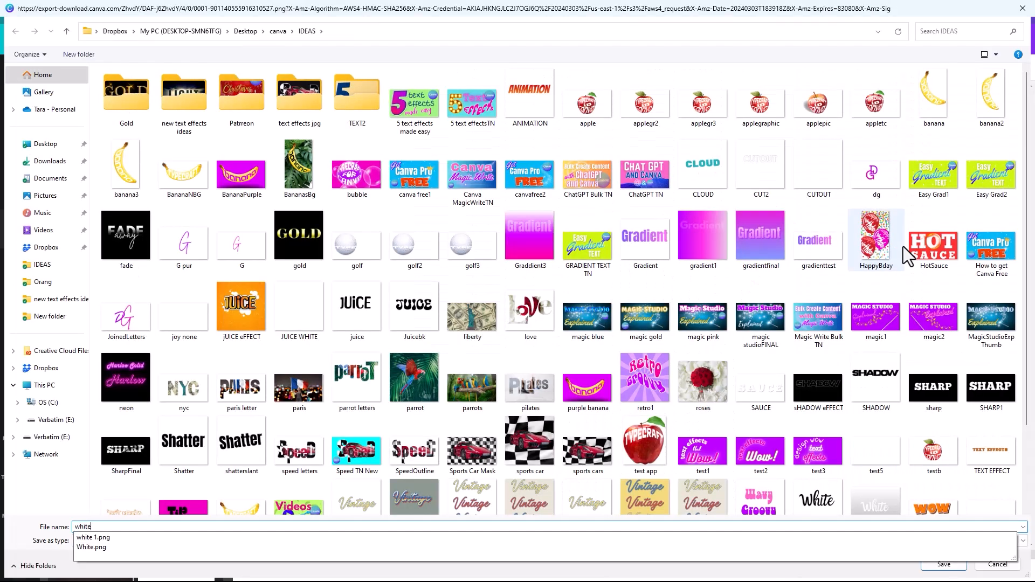
pyautogui.write('grey')
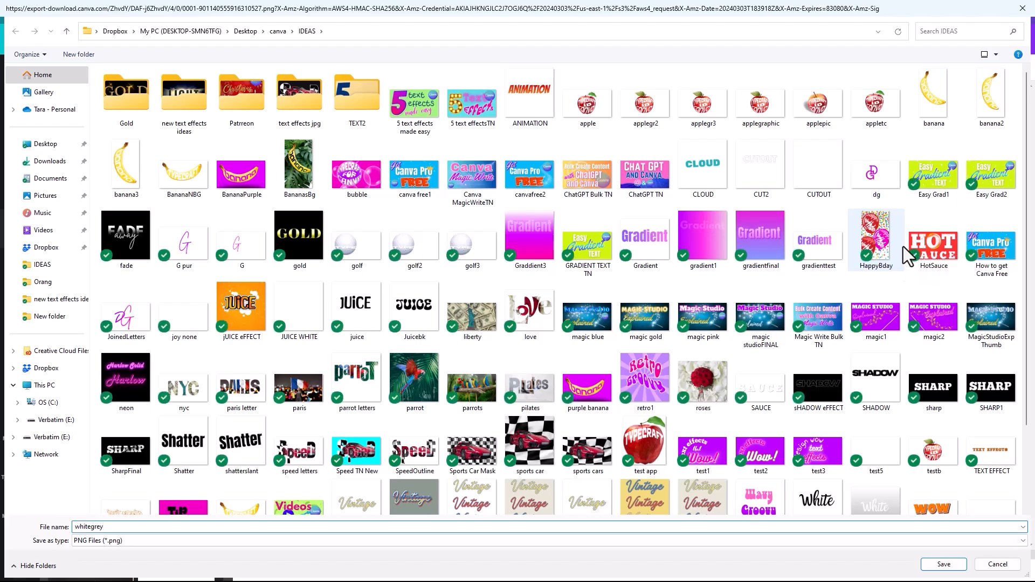
pyautogui.press('Return')
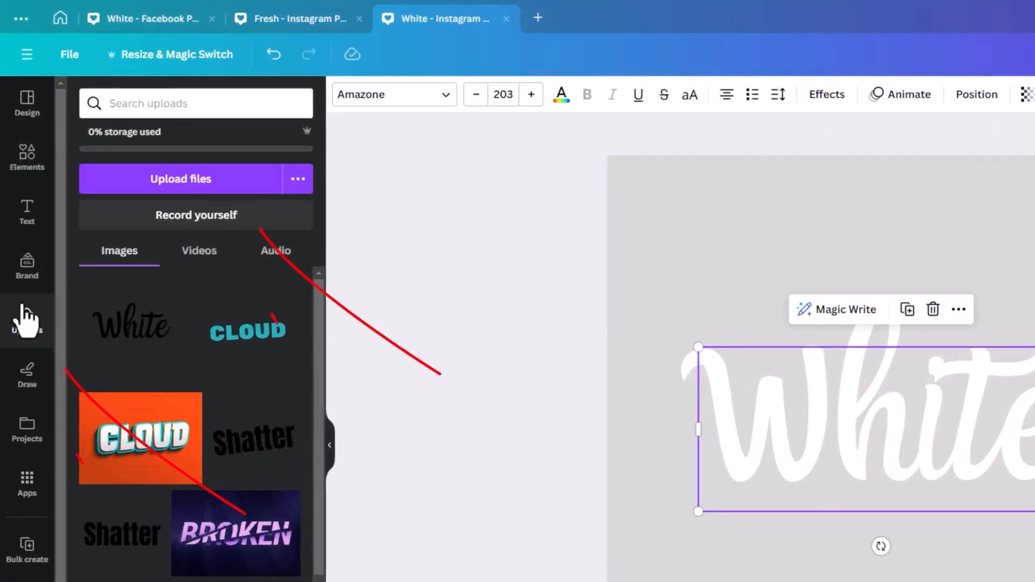
# Step: Upload the whitegrey image from the IDEAS folder to the uploads library
pyautogui.click(188, 171)
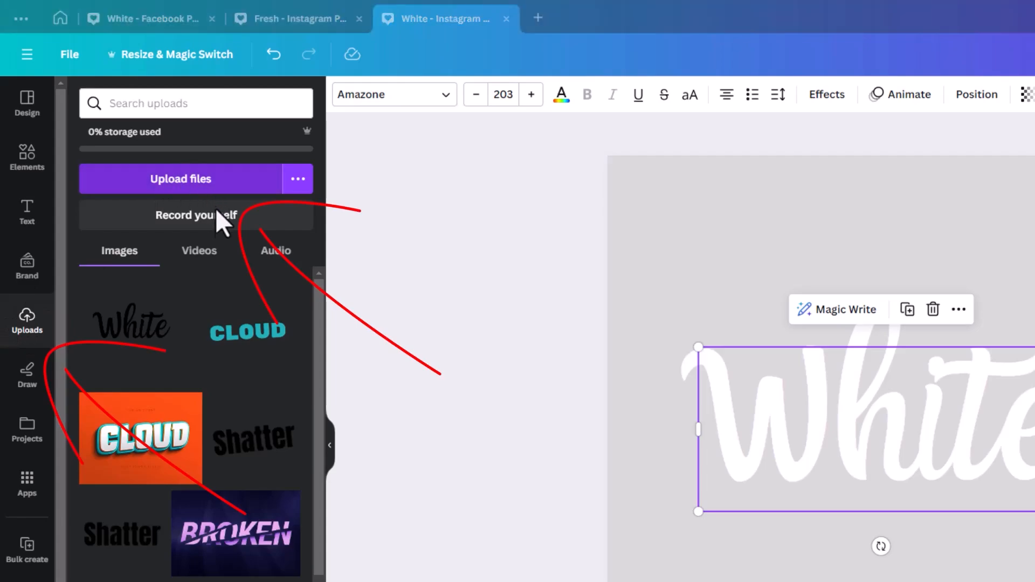
pyautogui.scroll(-2, 546, 443)
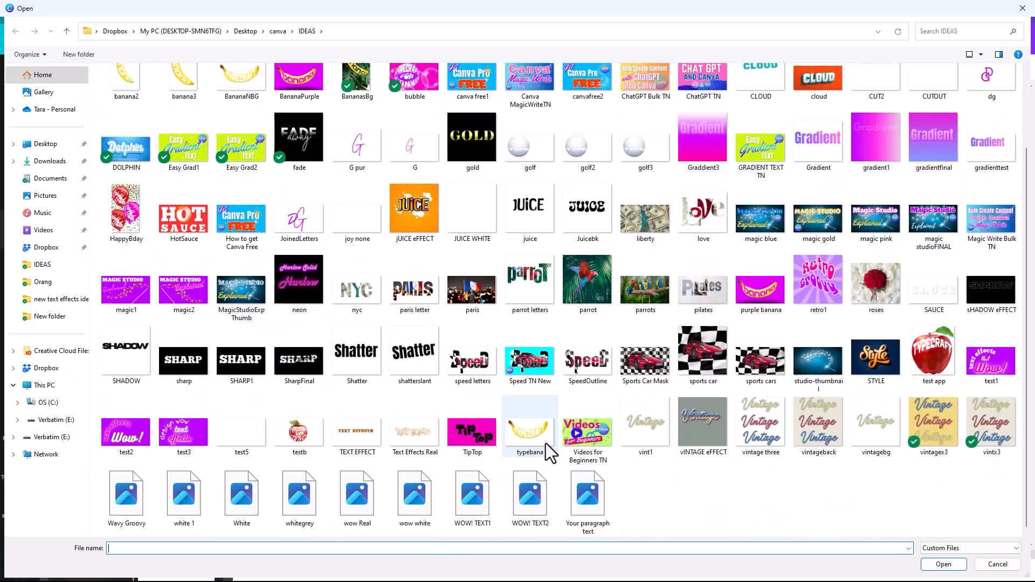
pyautogui.click(291, 509)
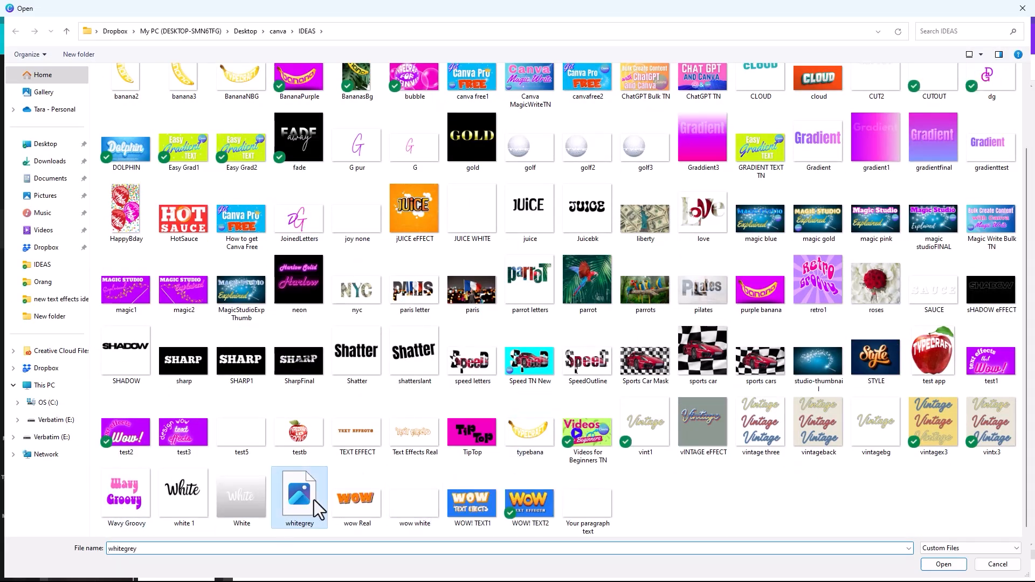
pyautogui.click(947, 565)
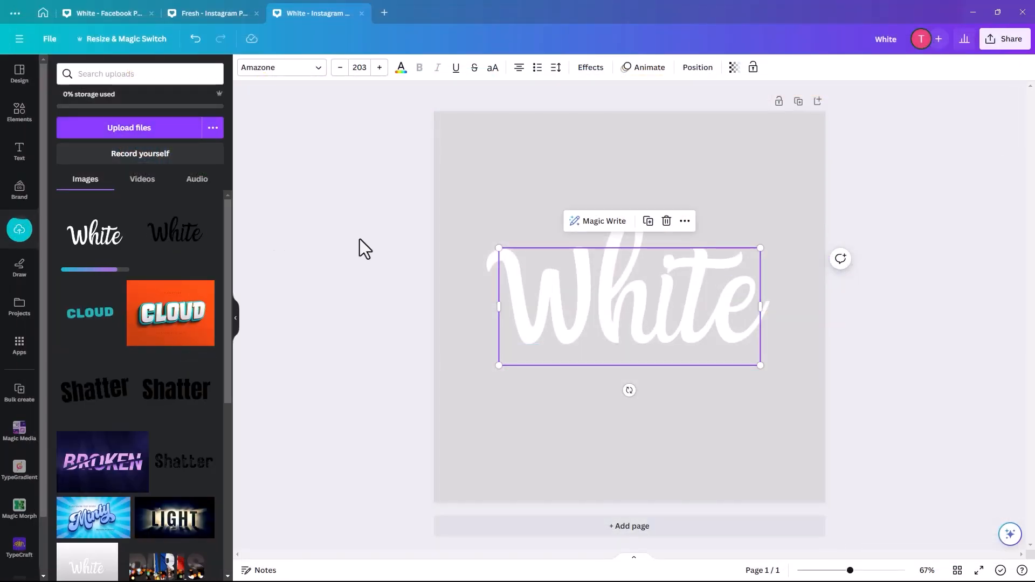
# Step: Add a second page with a white background, place the uploaded white image of the word on it, and enlarge it to 1,080 × 1,080
pyautogui.click(638, 531)
pyautogui.click(118, 132)
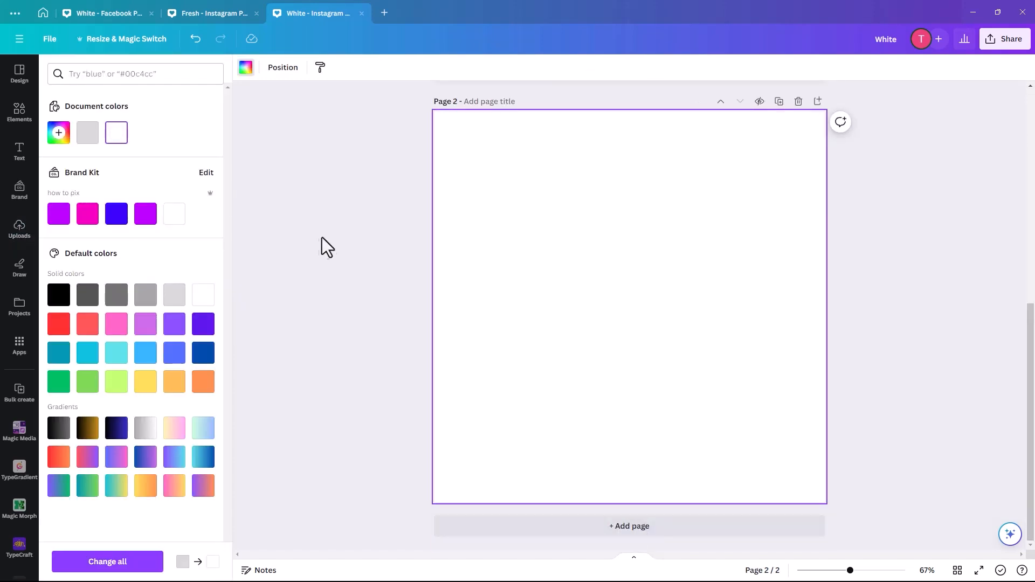
pyautogui.click(326, 235)
pyautogui.click(20, 229)
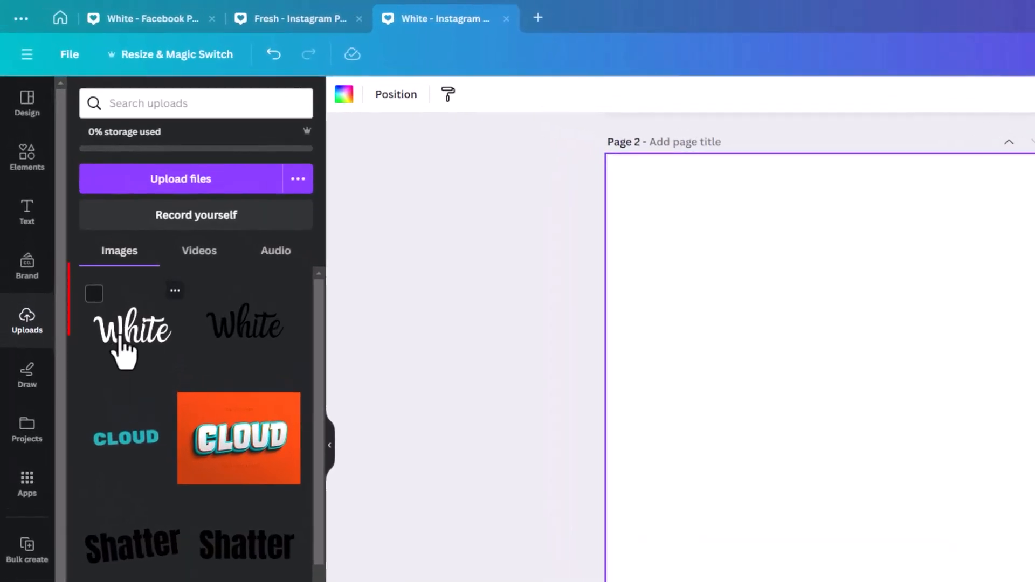
pyautogui.click(162, 331)
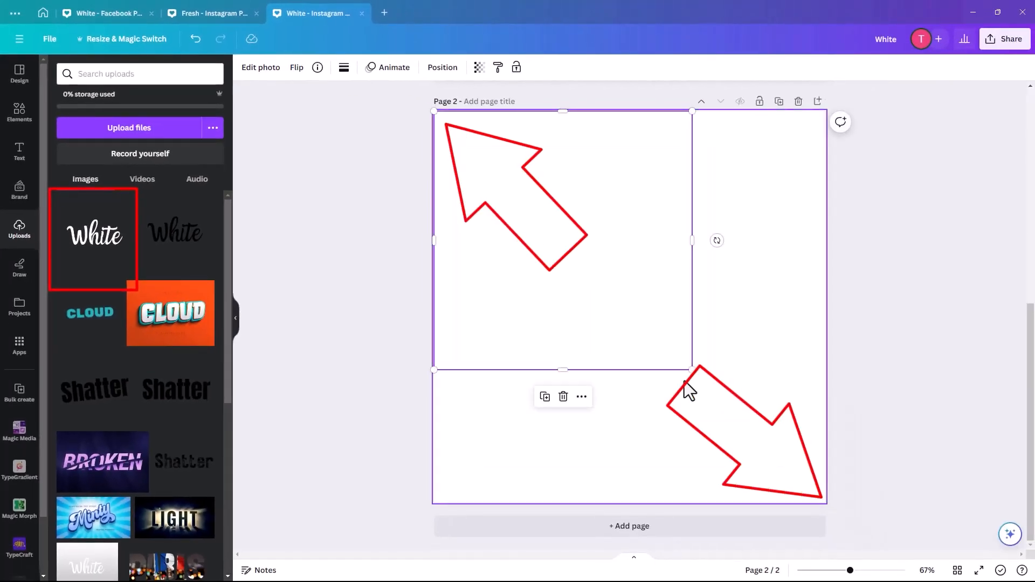
pyautogui.moveTo(692, 369); pyautogui.dragTo(824, 499)
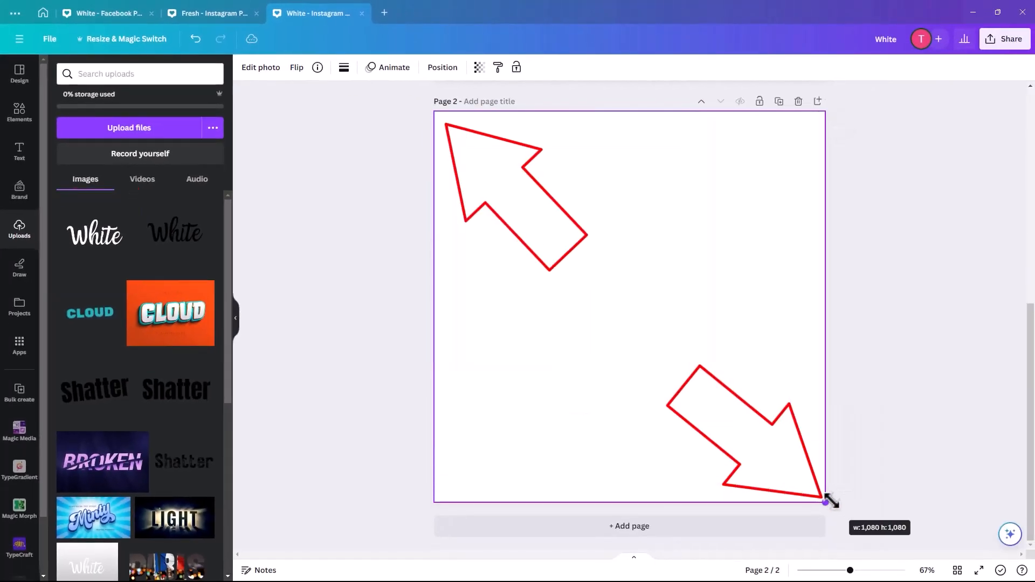
pyautogui.click(347, 197)
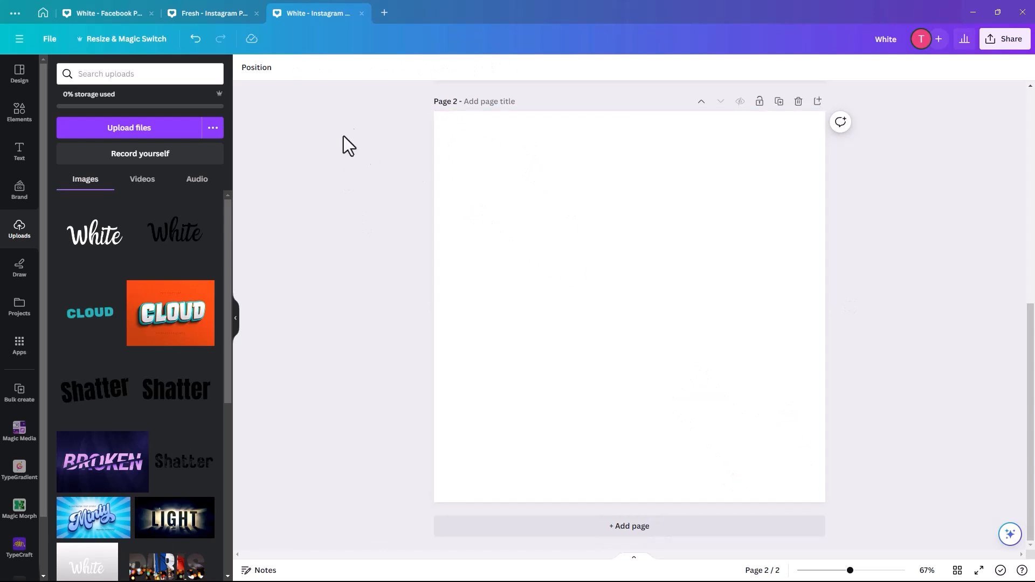
# Step: Crop away the empty space above and below the word in the image, and set page 2's background to light grey
pyautogui.moveTo(526, 138)
pyautogui.mouseDown()
pyautogui.moveTo(520, 163)
pyautogui.moveTo(523, 139)
pyautogui.mouseUp()
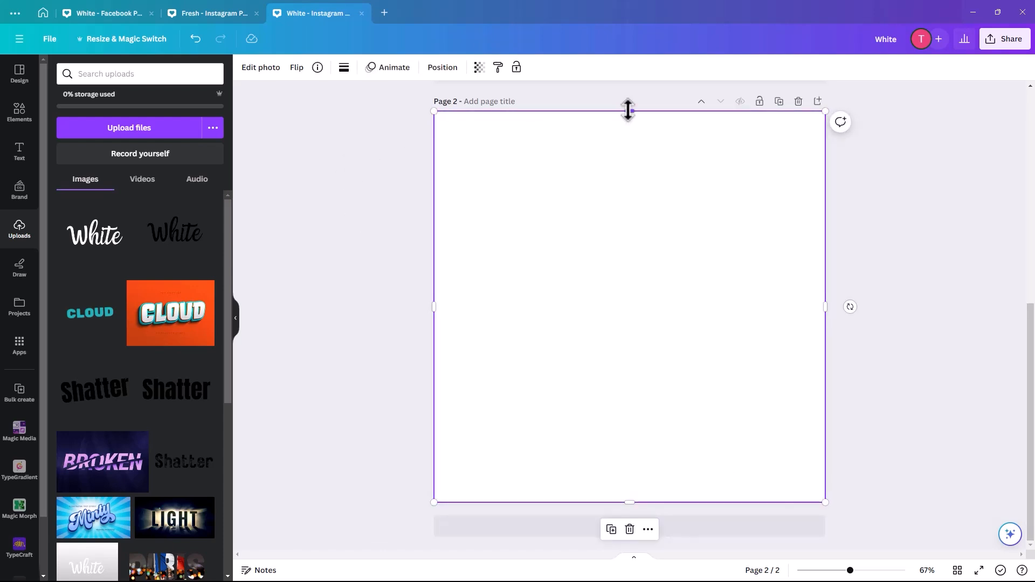
pyautogui.moveTo(628, 111); pyautogui.dragTo(641, 190)
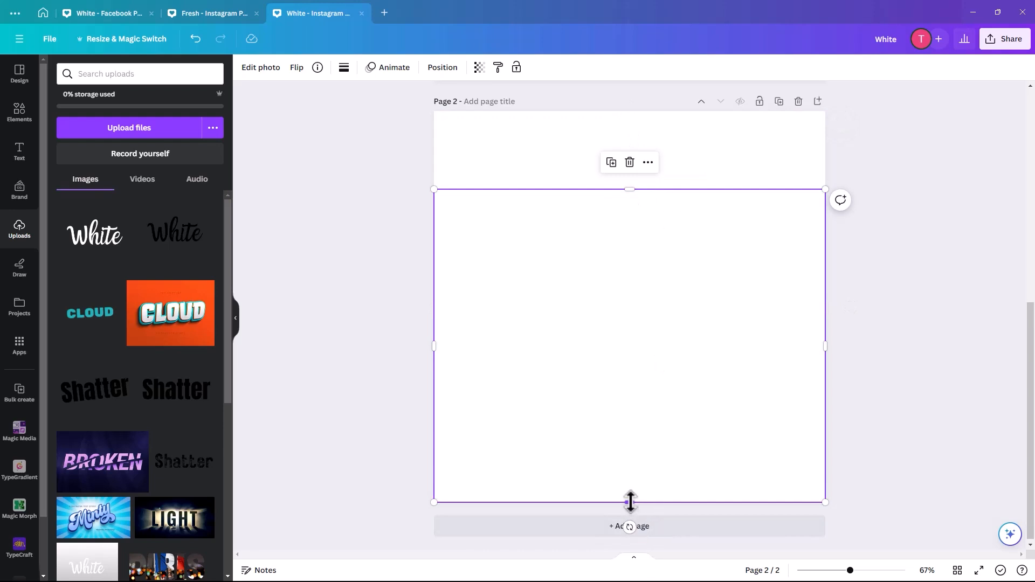
pyautogui.moveTo(630, 501); pyautogui.dragTo(624, 430)
pyautogui.click(623, 477)
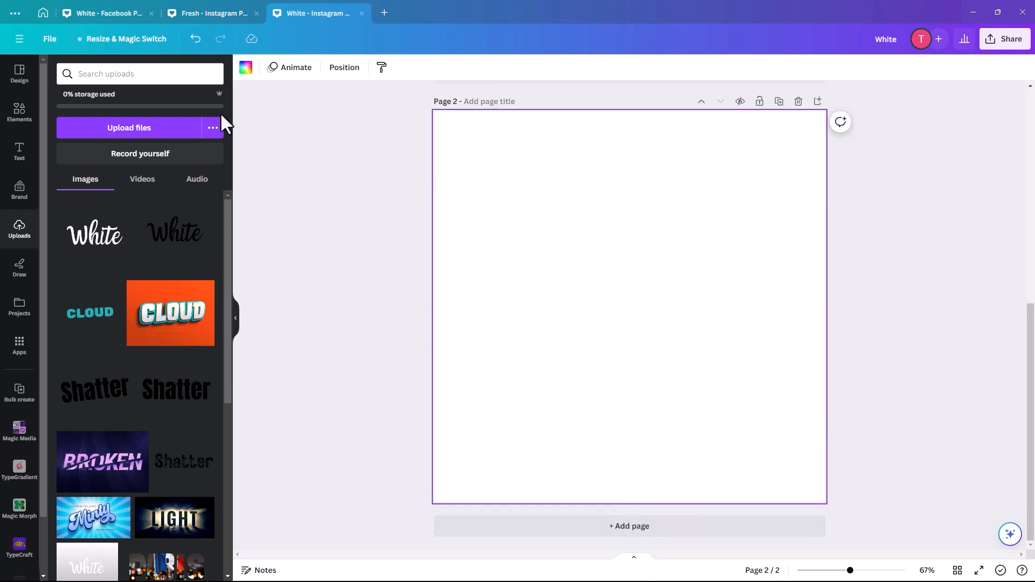
pyautogui.click(242, 72)
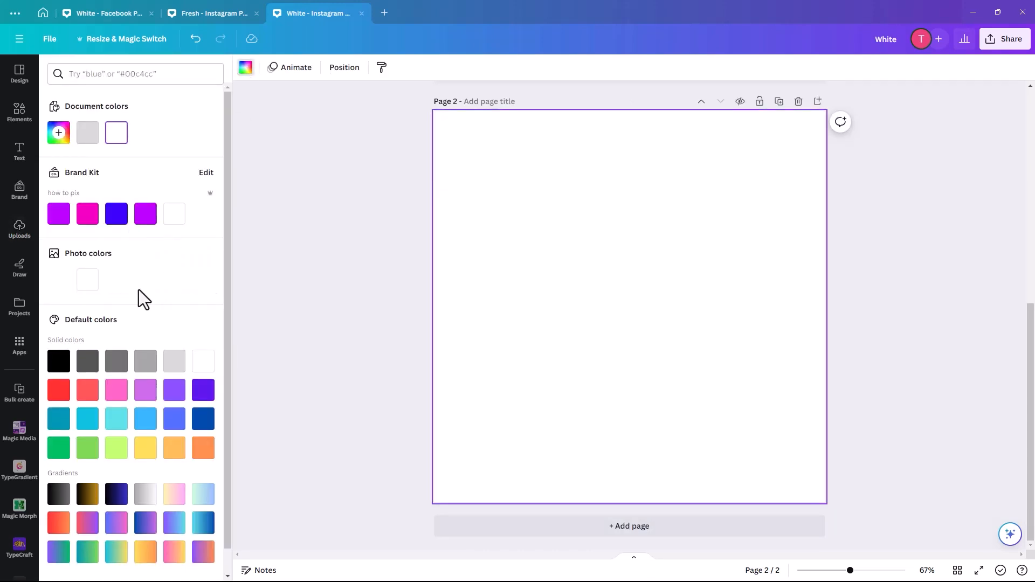
pyautogui.click(173, 361)
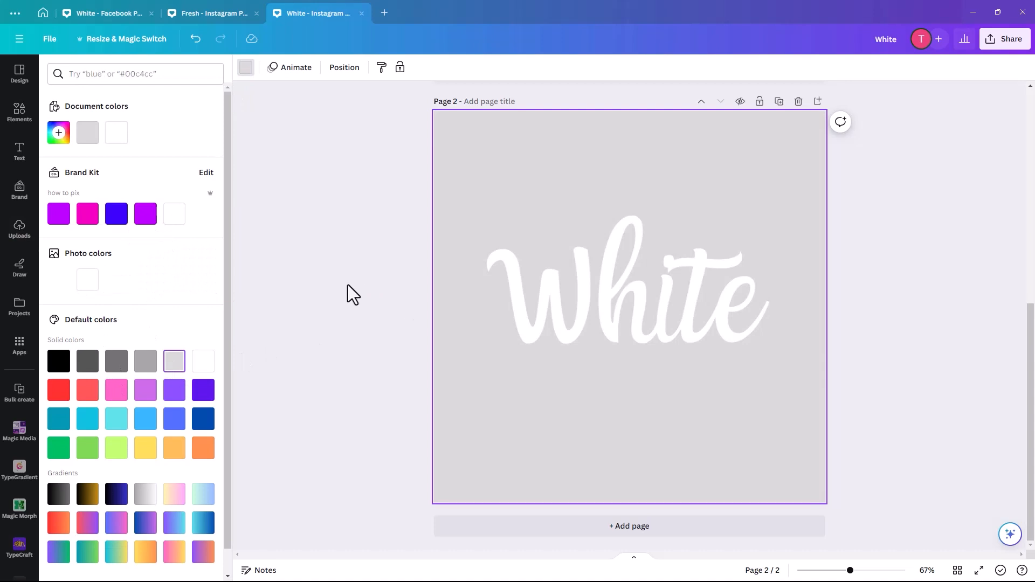
# Step: Compare the picture of the word on page 2 with the editable text on page 1
pyautogui.click(636, 313)
pyautogui.moveTo(621, 316); pyautogui.dragTo(626, 313)
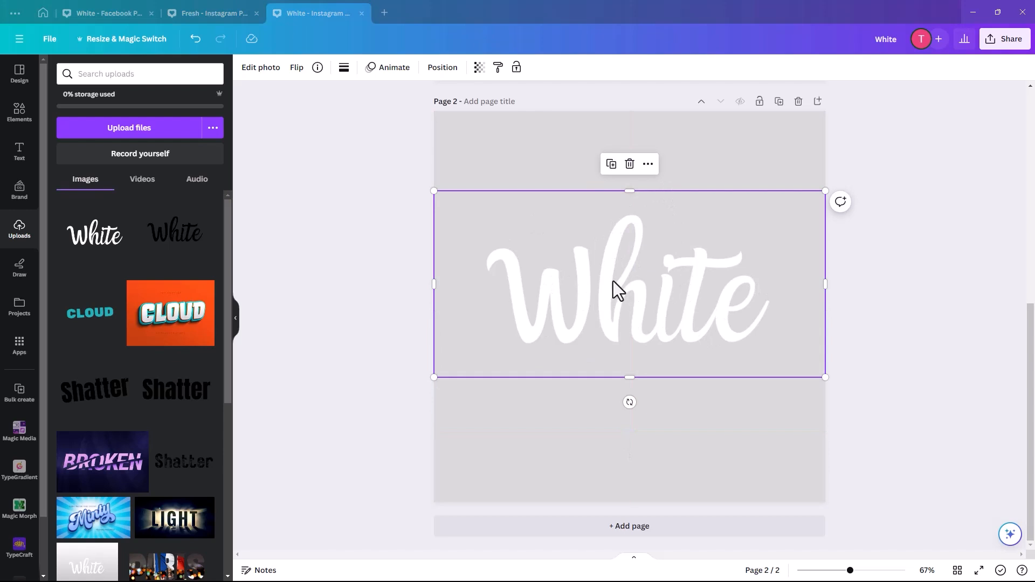
pyautogui.scroll(6, 660, 165)
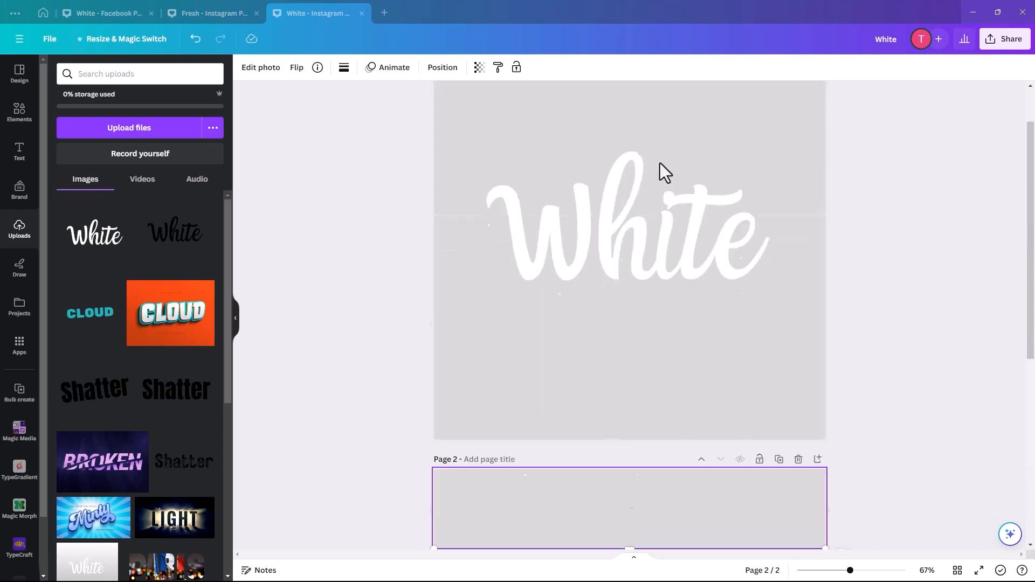
pyautogui.click(597, 225)
pyautogui.doubleClick(599, 225)
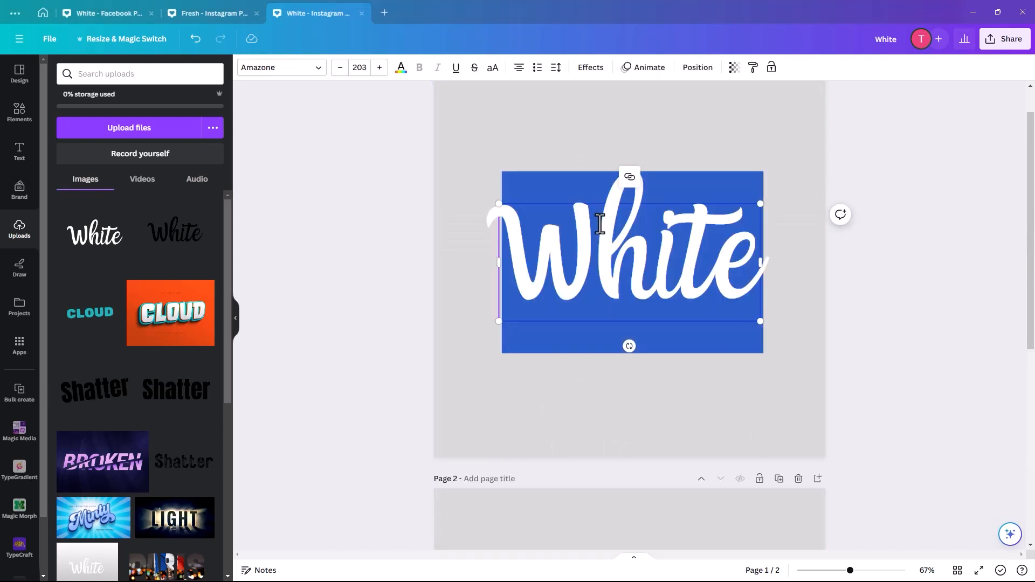
pyautogui.scroll(-5, 609, 345)
# Step: Apply the Glow shadow to the image of the word on page 2 and nudge the image slightly upward
pyautogui.click(605, 292)
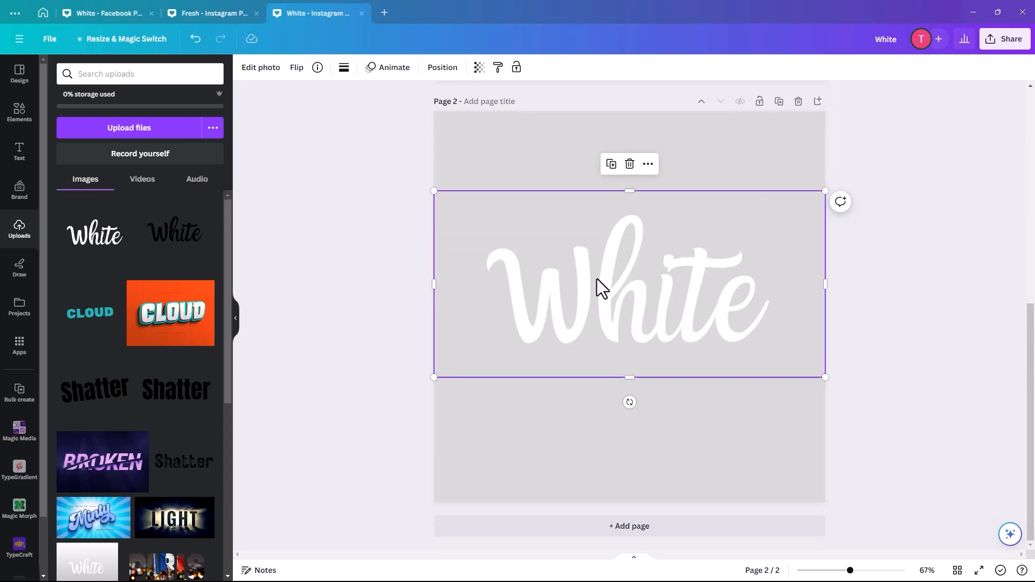
pyautogui.click(264, 68)
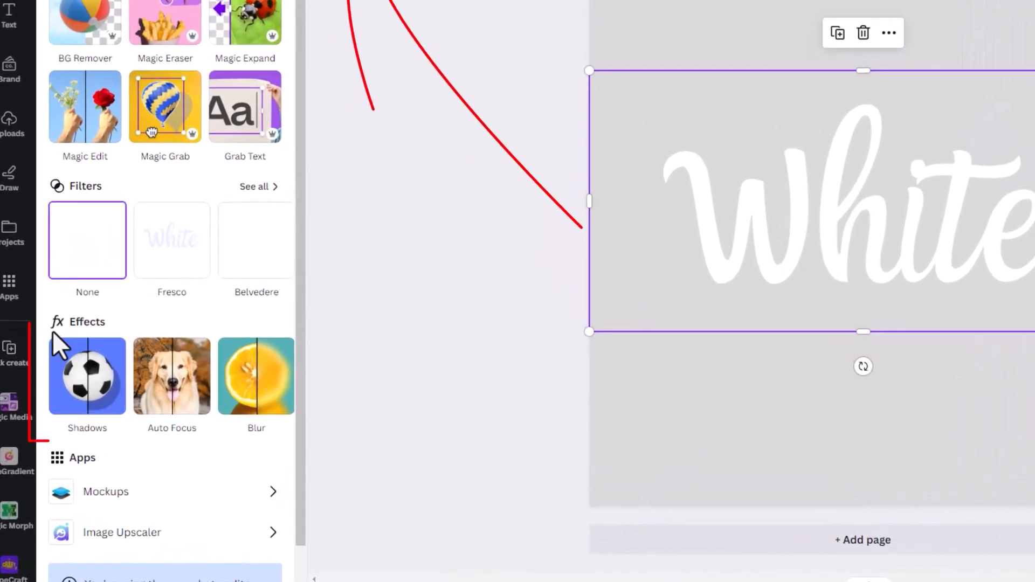
pyautogui.click(83, 377)
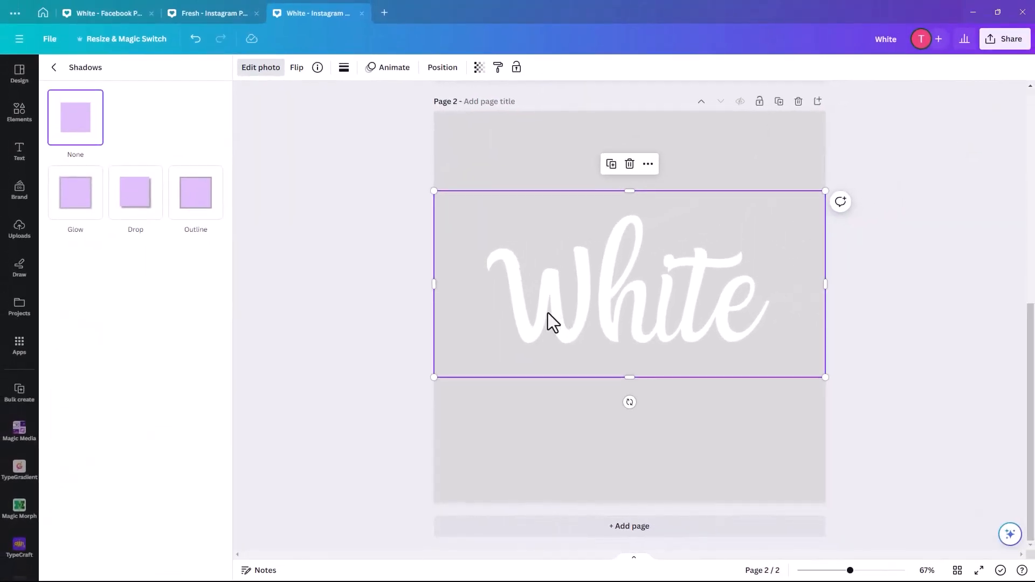
pyautogui.click(75, 205)
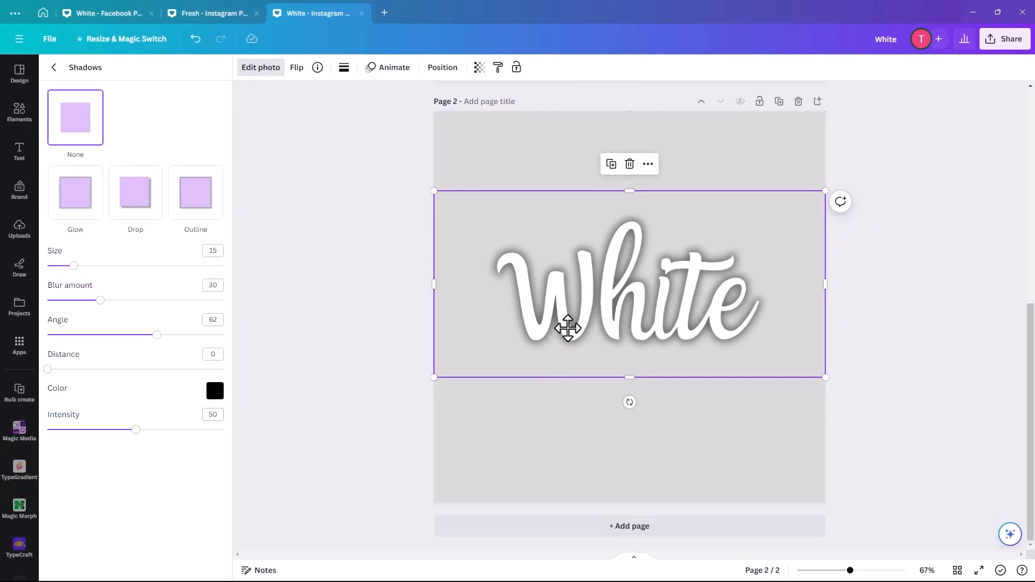
pyautogui.moveTo(567, 328); pyautogui.dragTo(567, 325)
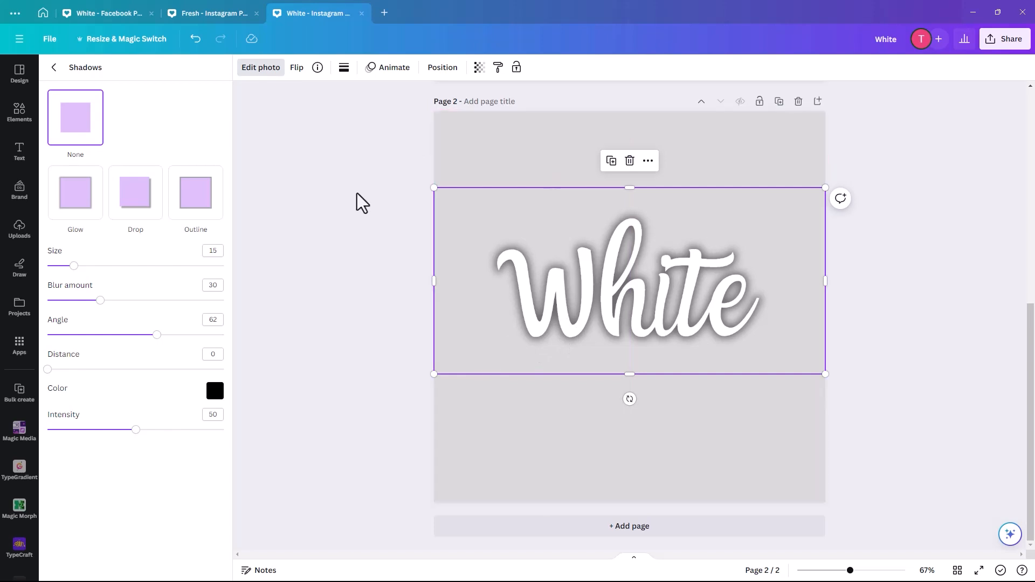
# Step: Duplicate the glowing image and arrange the two copies one above the other without overlap
pyautogui.click(600, 319)
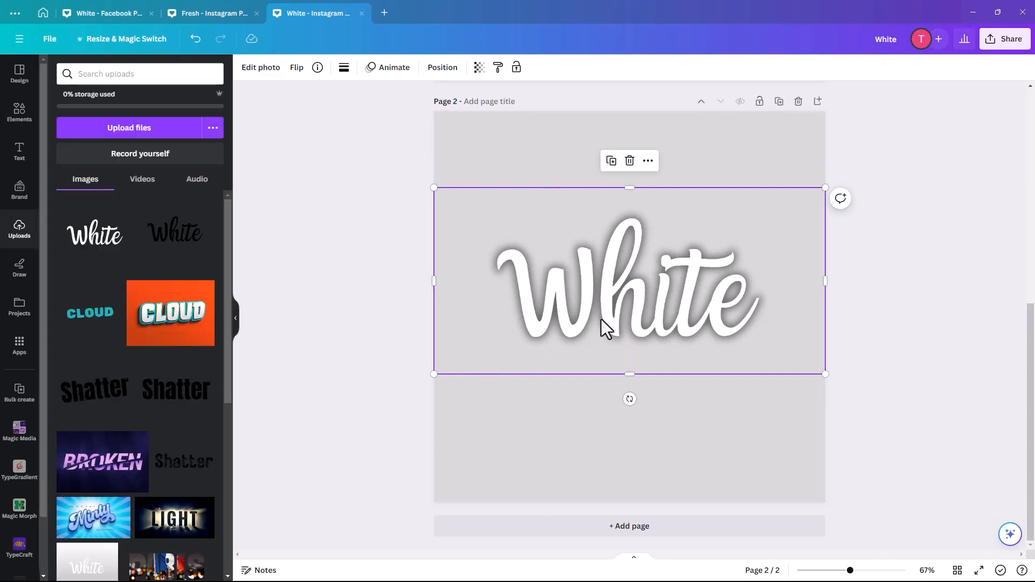
pyautogui.click(611, 161)
pyautogui.moveTo(606, 292); pyautogui.dragTo(605, 233)
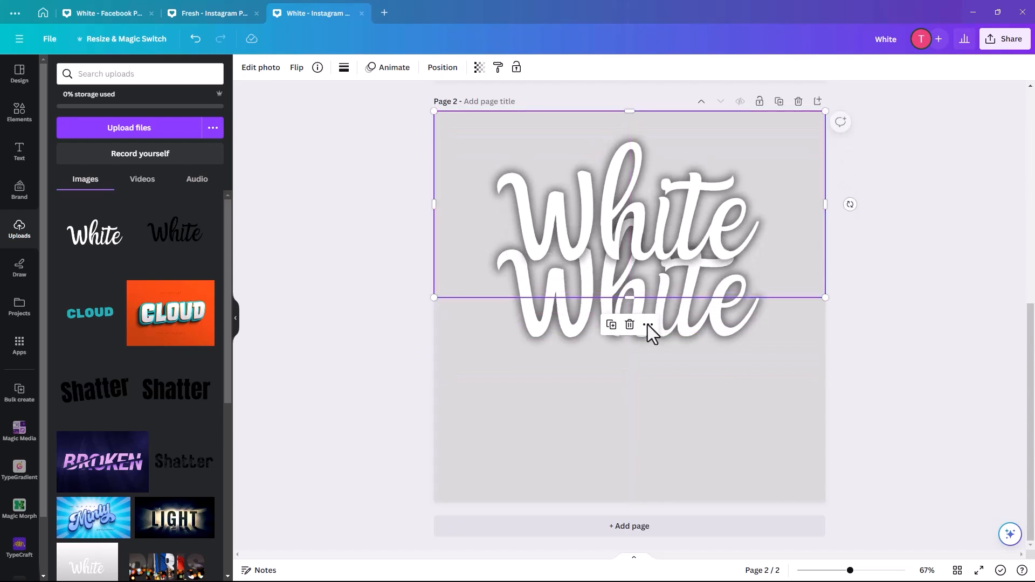
pyautogui.click(720, 333)
pyautogui.moveTo(720, 333); pyautogui.dragTo(720, 454)
pyautogui.moveTo(665, 240); pyautogui.dragTo(665, 255)
# Step: Change the upper copy's glow color to pink #FF0082 and set its intensity to 70
pyautogui.click(254, 72)
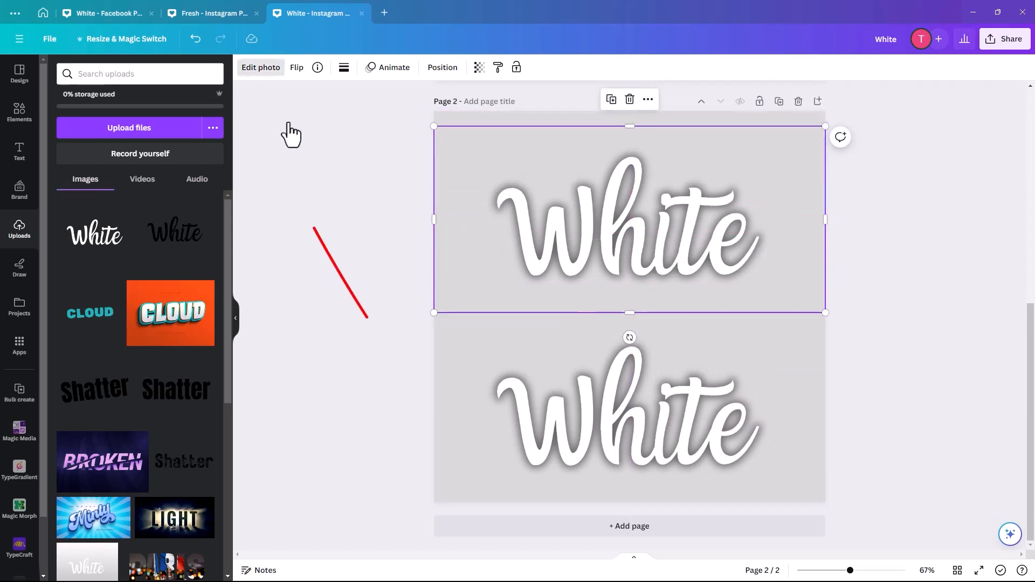
pyautogui.click(71, 418)
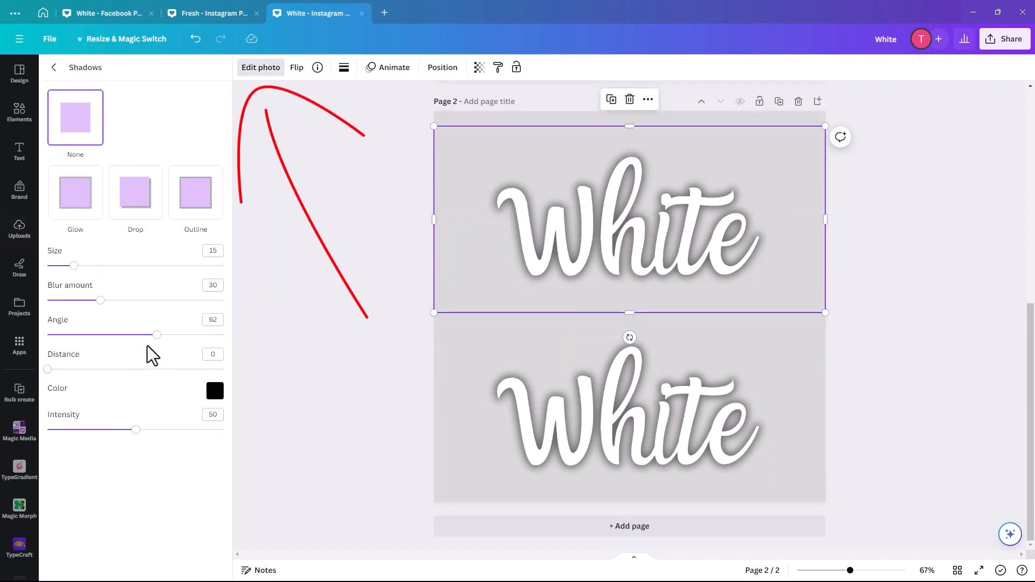
pyautogui.click(215, 393)
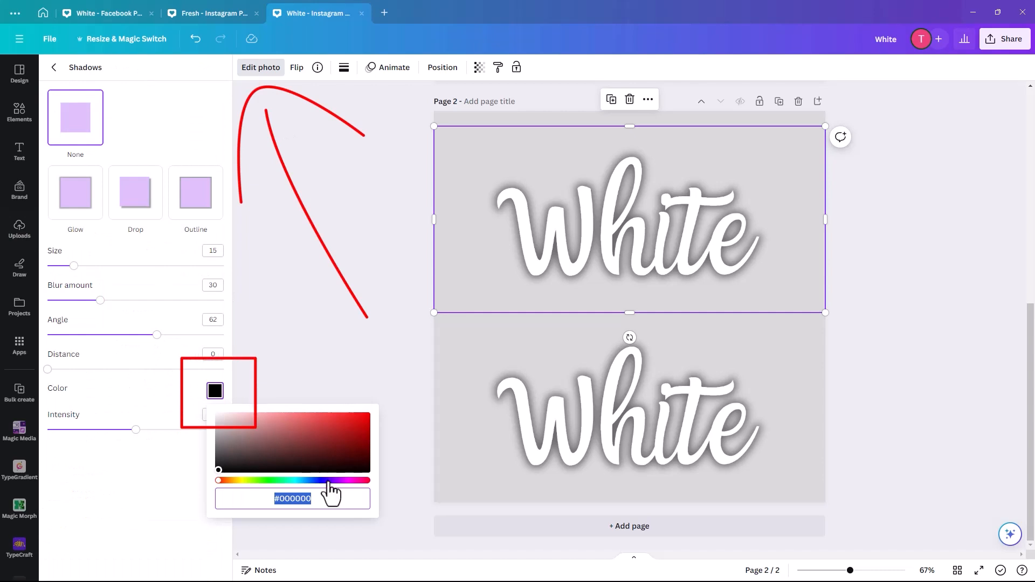
pyautogui.click(354, 480)
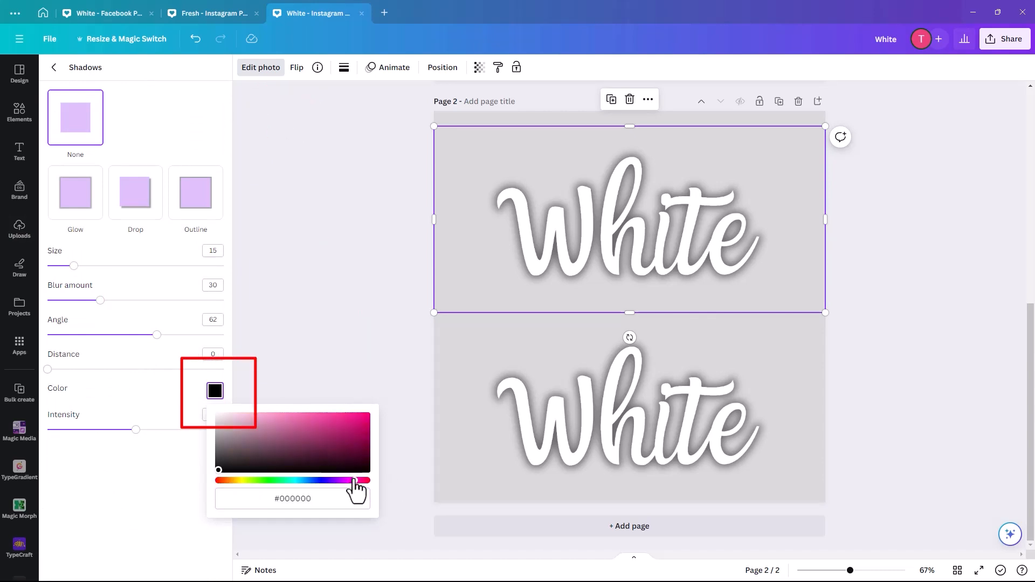
pyautogui.click(367, 415)
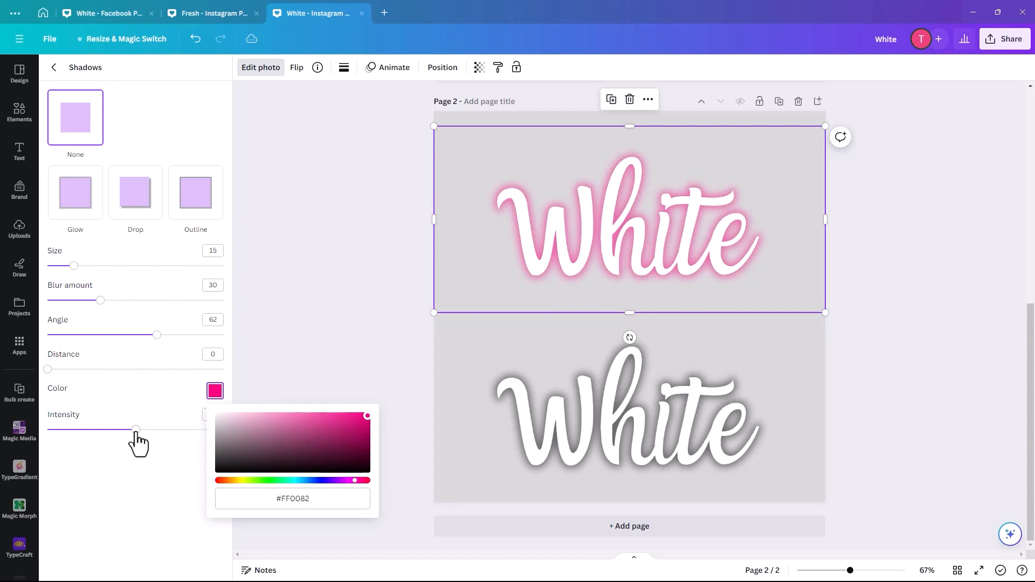
pyautogui.moveTo(135, 430); pyautogui.dragTo(170, 430)
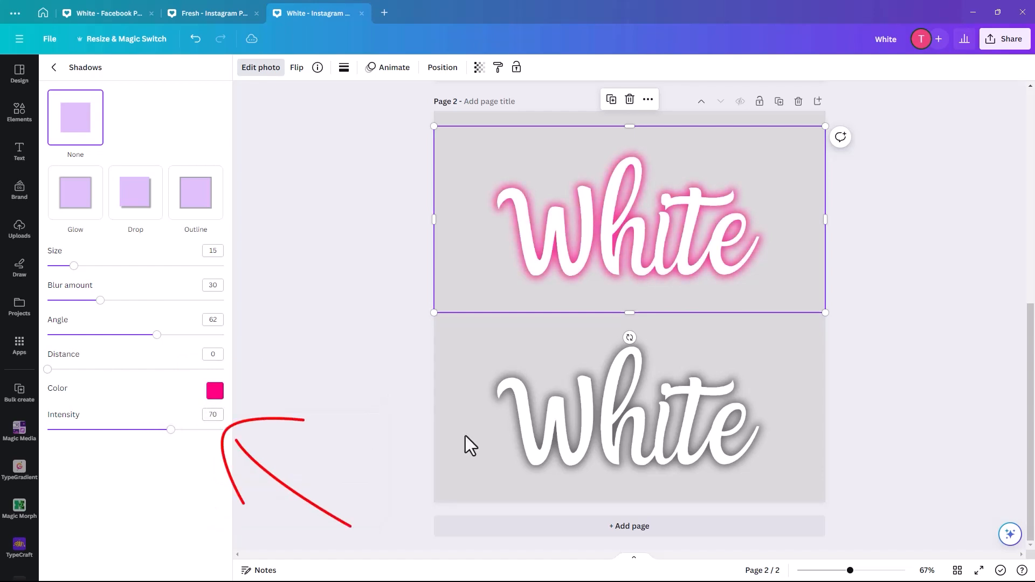
# Step: Align the black-glow copy exactly over the pink-glow copy, then move both together to the center of page 2
pyautogui.moveTo(603, 375); pyautogui.dragTo(605, 242)
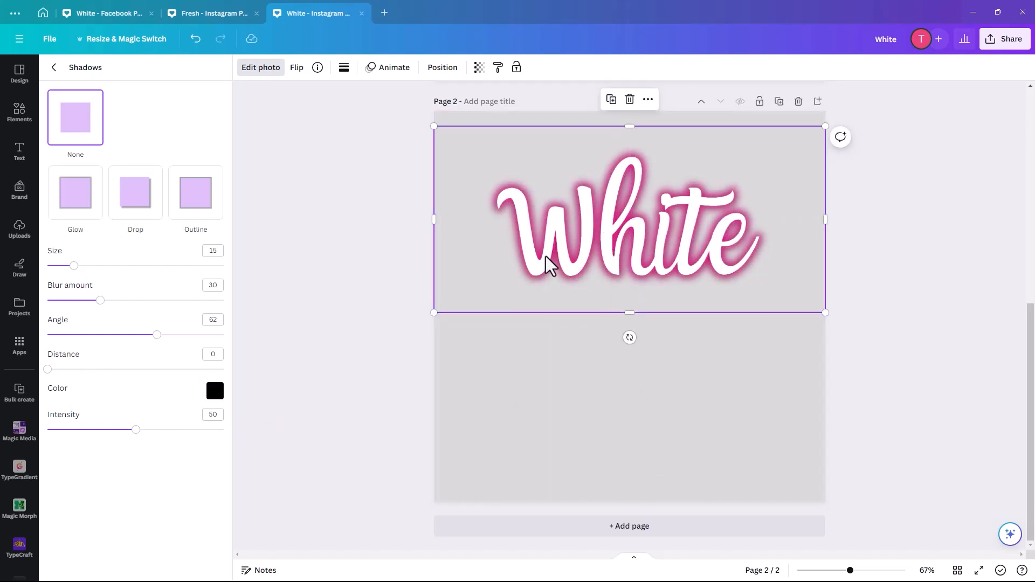
pyautogui.click(529, 335)
pyautogui.click(626, 232)
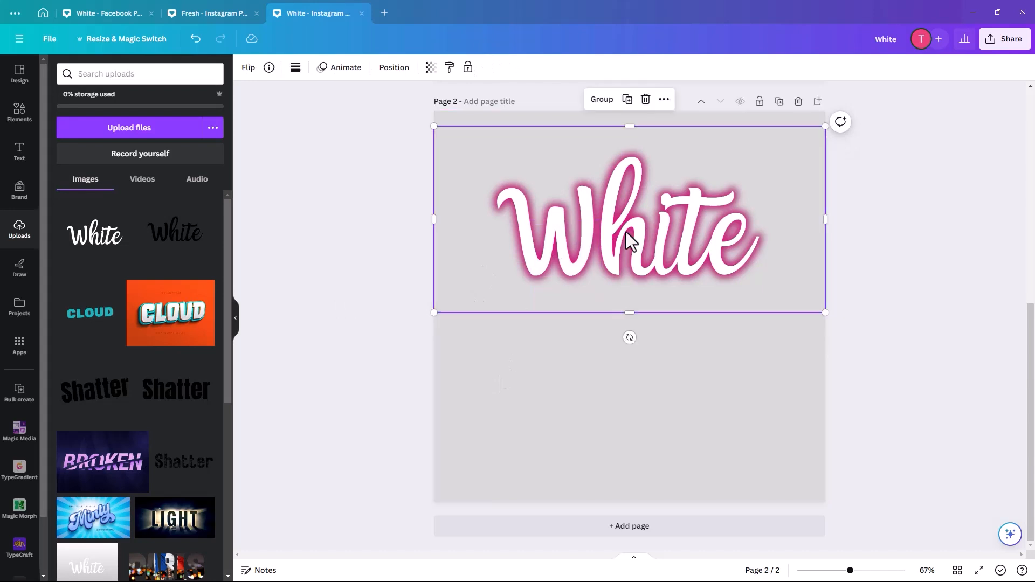
pyautogui.moveTo(622, 245); pyautogui.dragTo(623, 312)
pyautogui.press('Escape')
# Step: Copy the editable text "White" from page 1 and paste it onto page 2 over the glowing images
pyautogui.scroll(5, 719, 236)
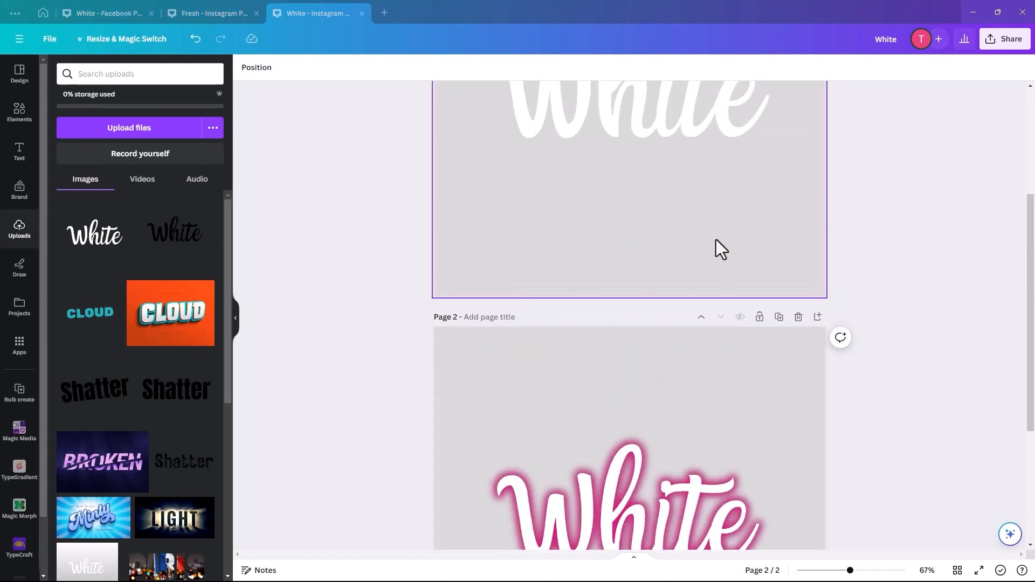
pyautogui.click(621, 275)
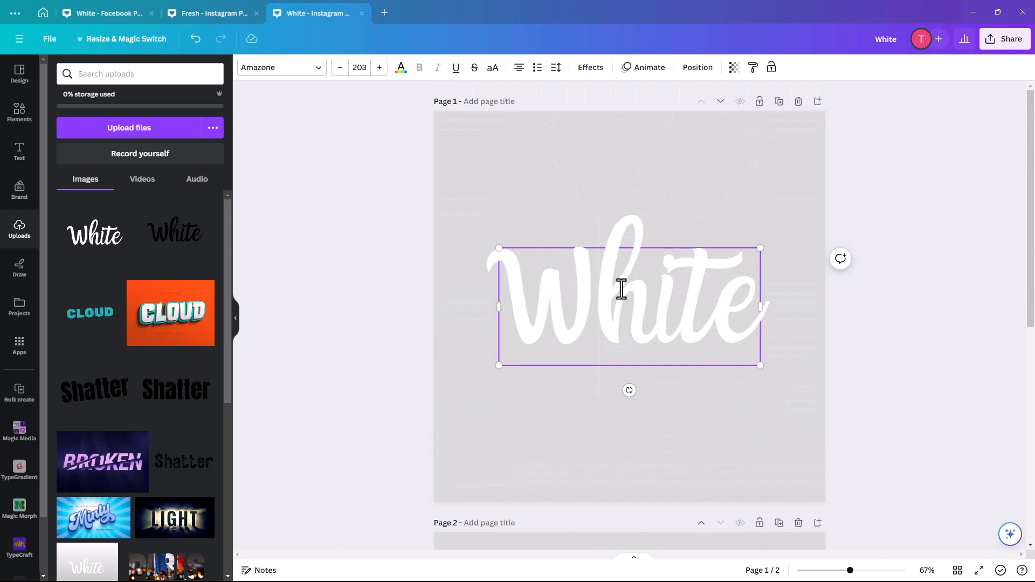
pyautogui.moveTo(596, 302); pyautogui.dragTo(748, 301)
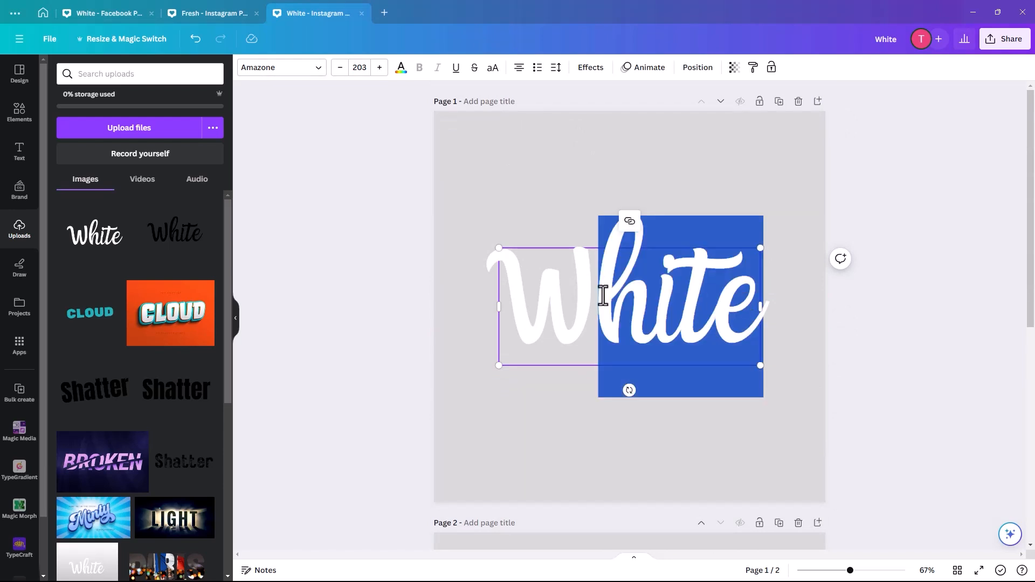
pyautogui.click(552, 189)
pyautogui.click(637, 287)
pyautogui.rightClick(637, 287)
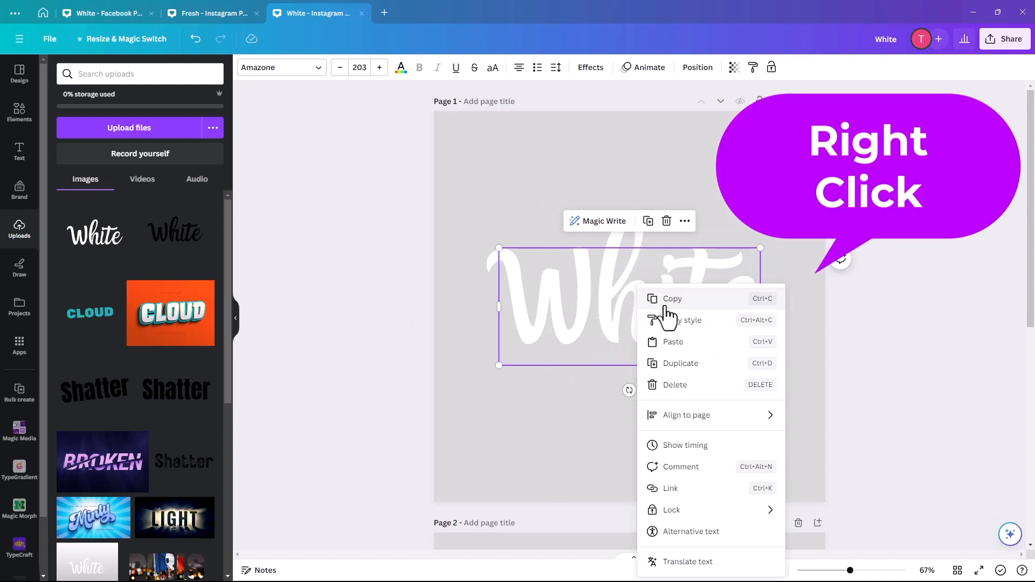
pyautogui.click(650, 300)
pyautogui.click(481, 446)
pyautogui.scroll(-8, 482, 429)
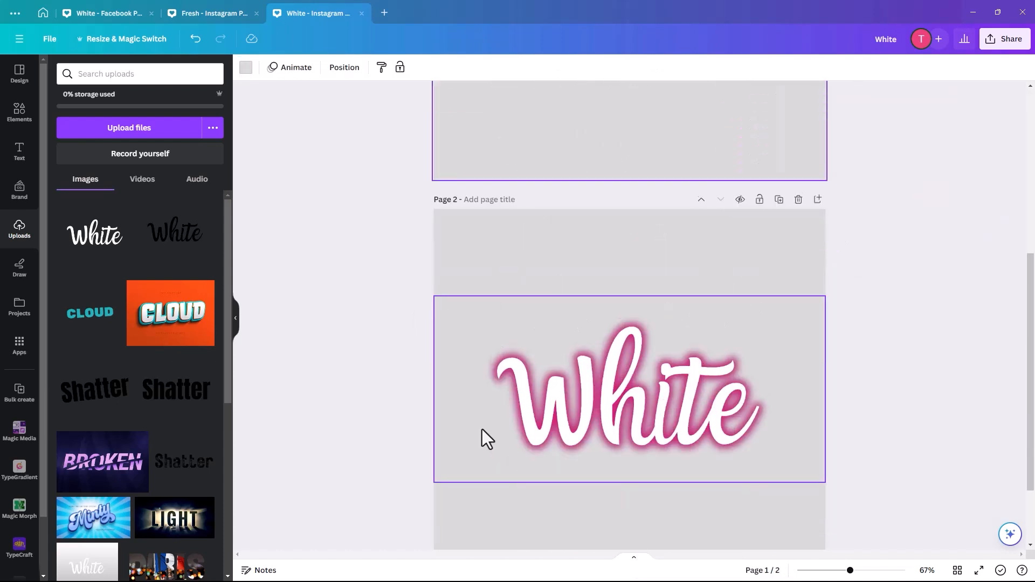
pyautogui.rightClick(620, 431)
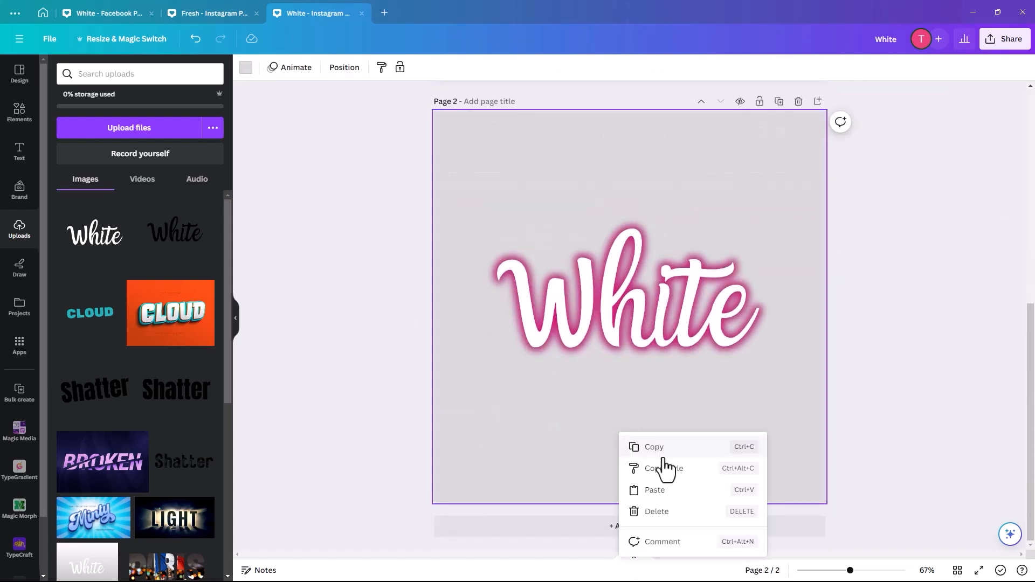
pyautogui.click(659, 491)
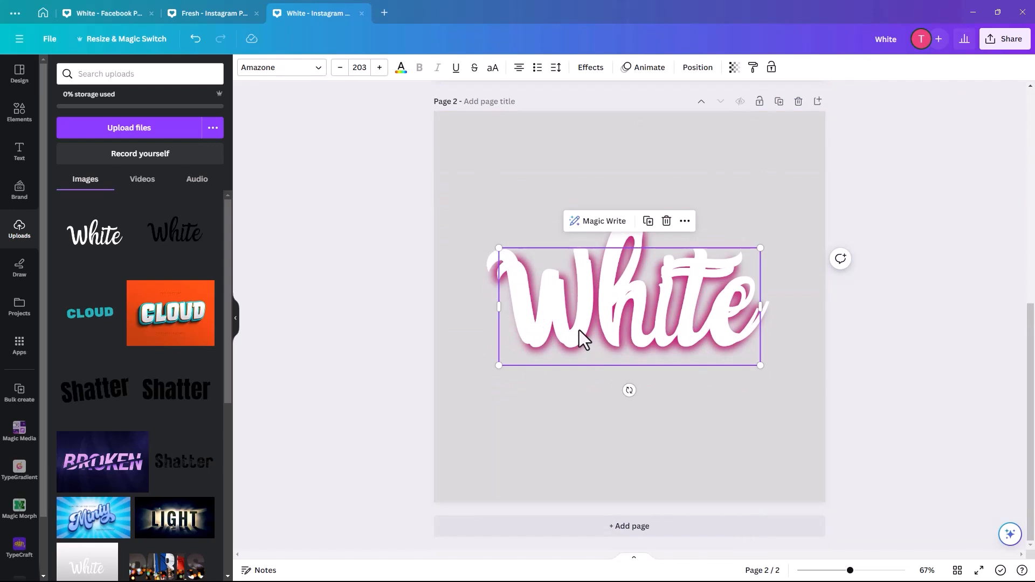
# Step: Reduce the pasted "White" text to font size 196 and center it over the glow images
pyautogui.moveTo(579, 330); pyautogui.dragTo(583, 333)
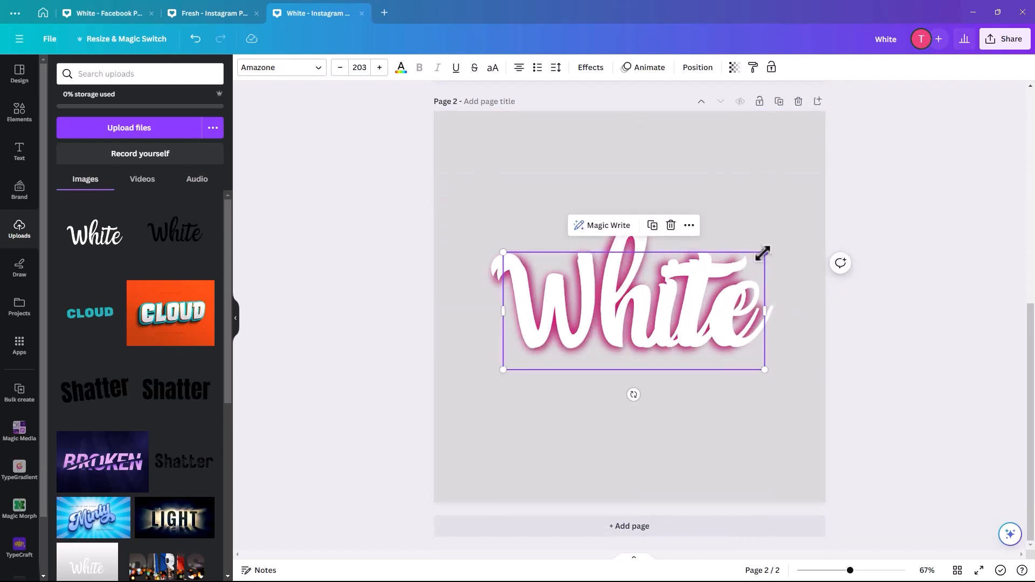
pyautogui.moveTo(762, 253); pyautogui.dragTo(753, 256)
pyautogui.moveTo(658, 327); pyautogui.dragTo(655, 327)
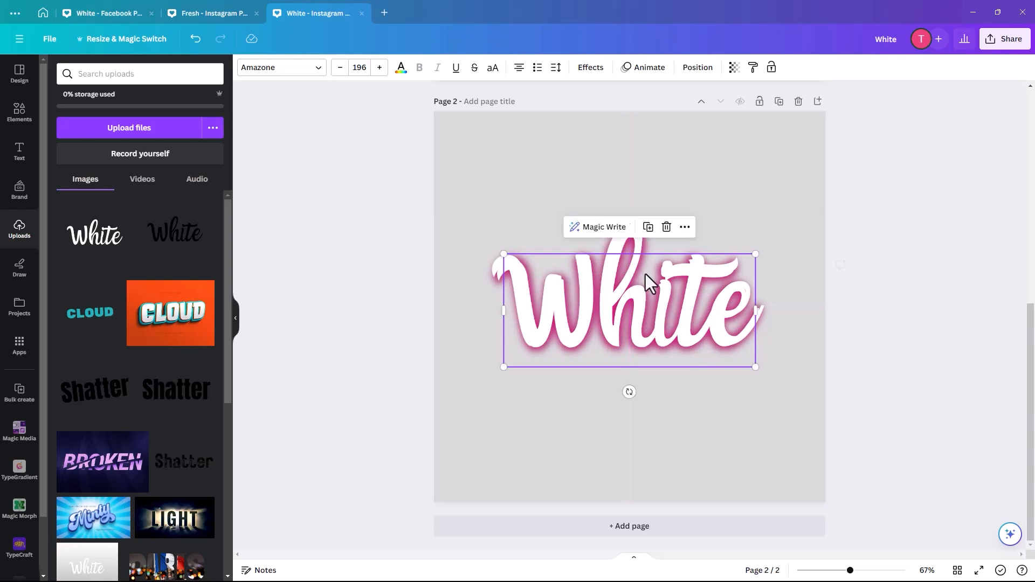
# Step: Apply the Lift effect to the "White" text on page 2 with an intensity of 50
pyautogui.click(578, 77)
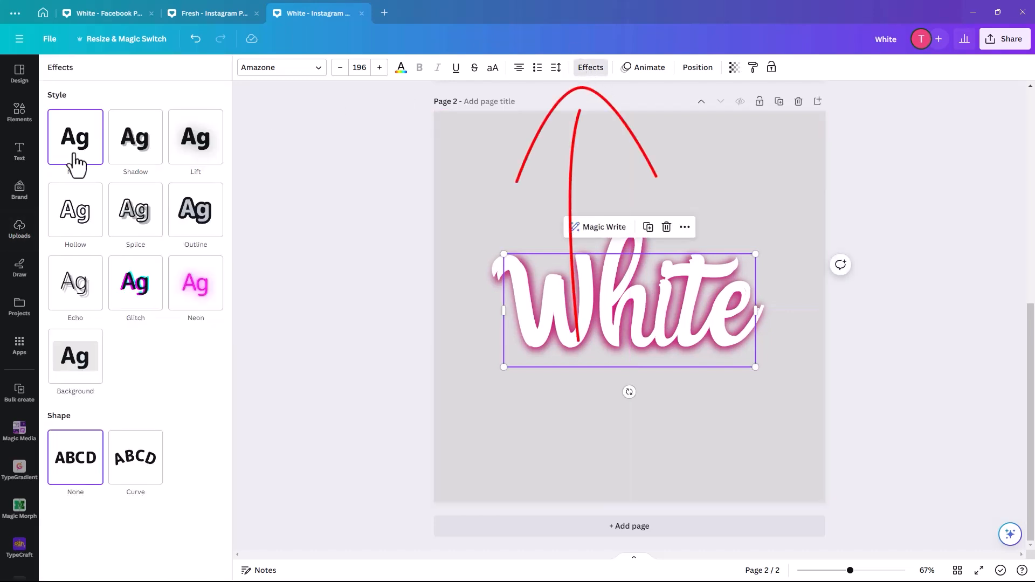
pyautogui.click(196, 152)
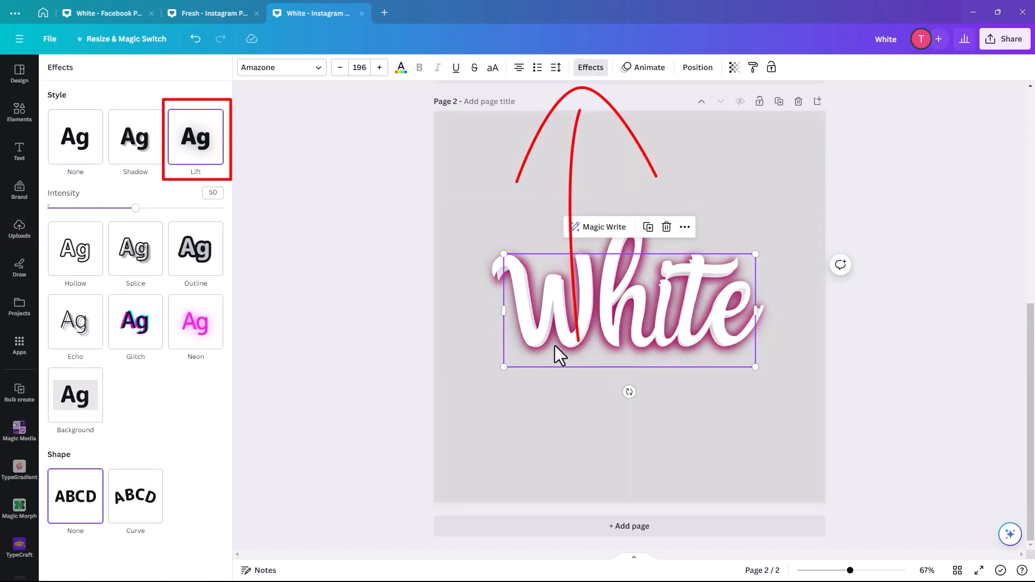
pyautogui.moveTo(565, 336); pyautogui.dragTo(563, 333)
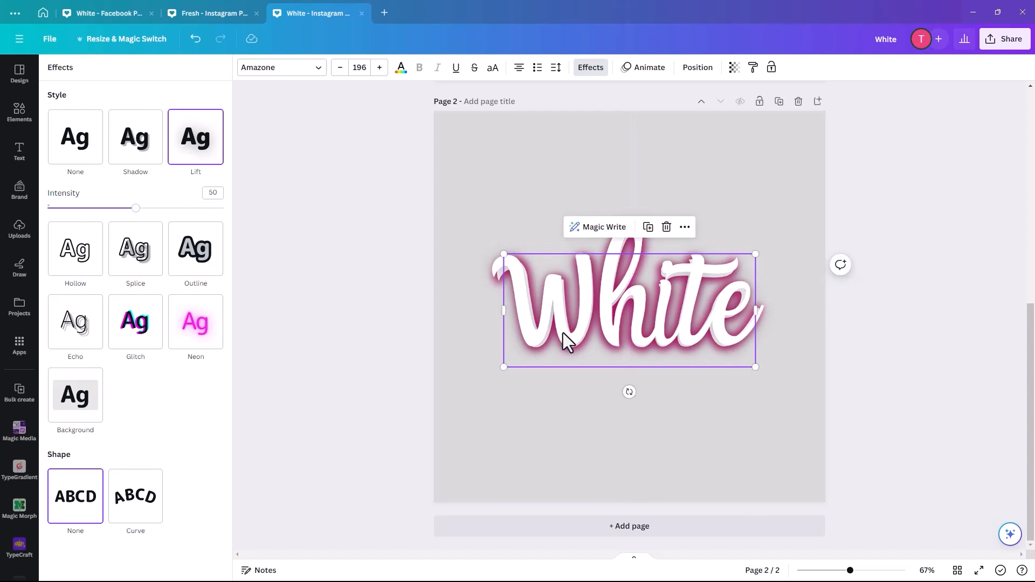
# Step: Select the glow image beneath the text and nudge it in small increments until it lines up with the lettering
pyautogui.click(445, 300)
pyautogui.click(528, 300)
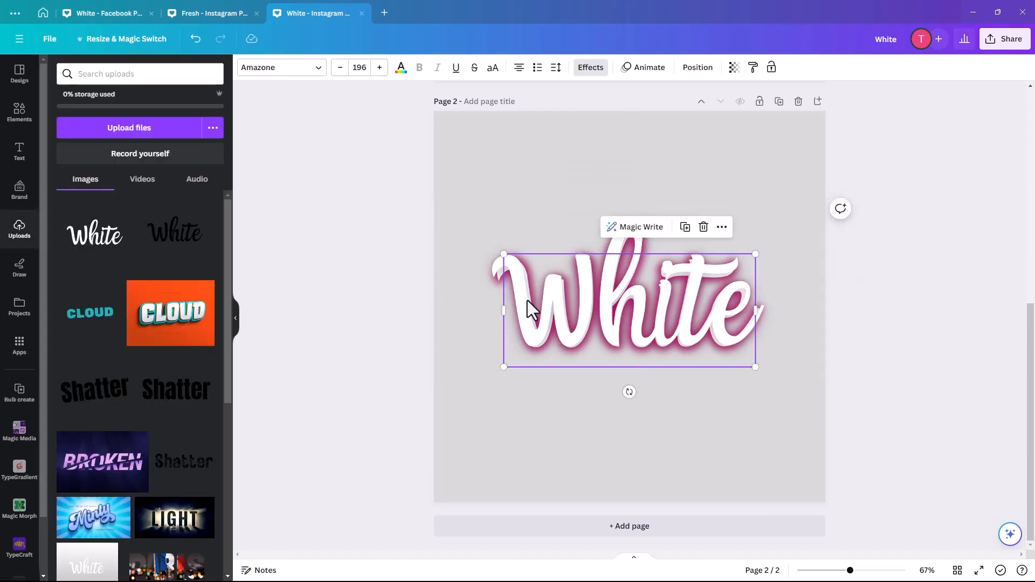
pyautogui.click(480, 270)
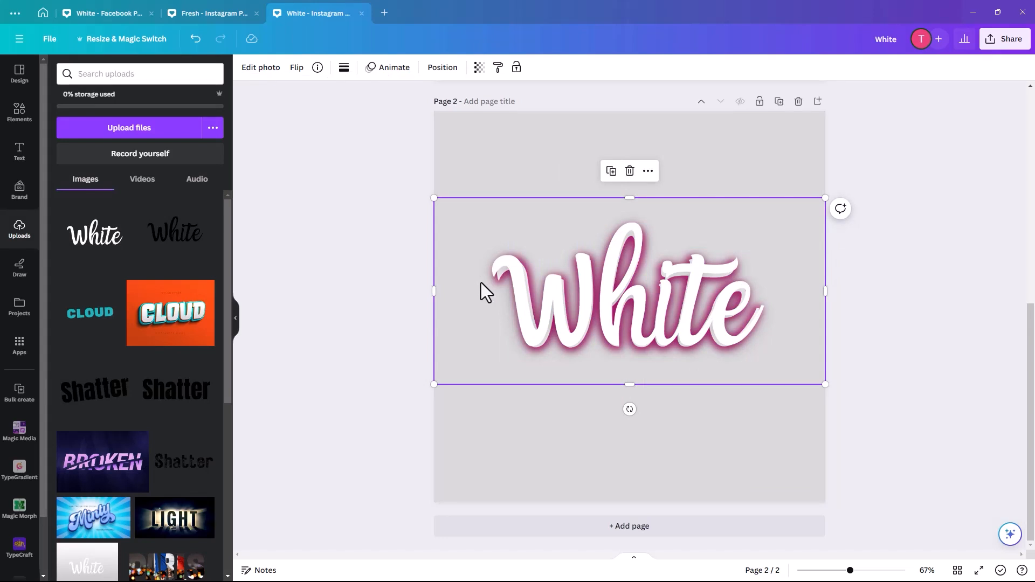
pyautogui.press('Left')
pyautogui.press('Left')
pyautogui.press('Left')
pyautogui.press('Left')
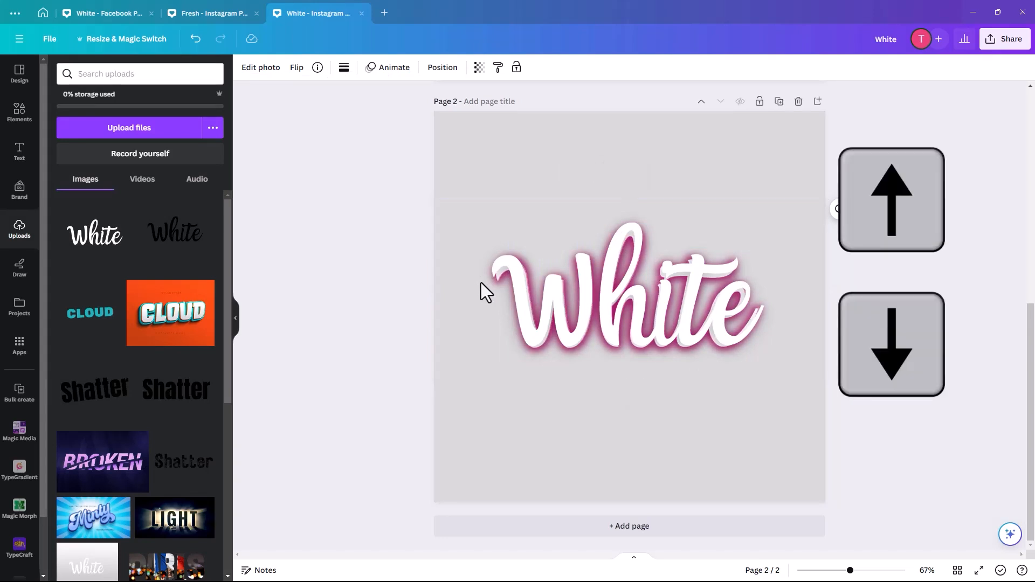
pyautogui.press('Down')
pyautogui.press('Down')
pyautogui.press('Down')
pyautogui.press('Down')
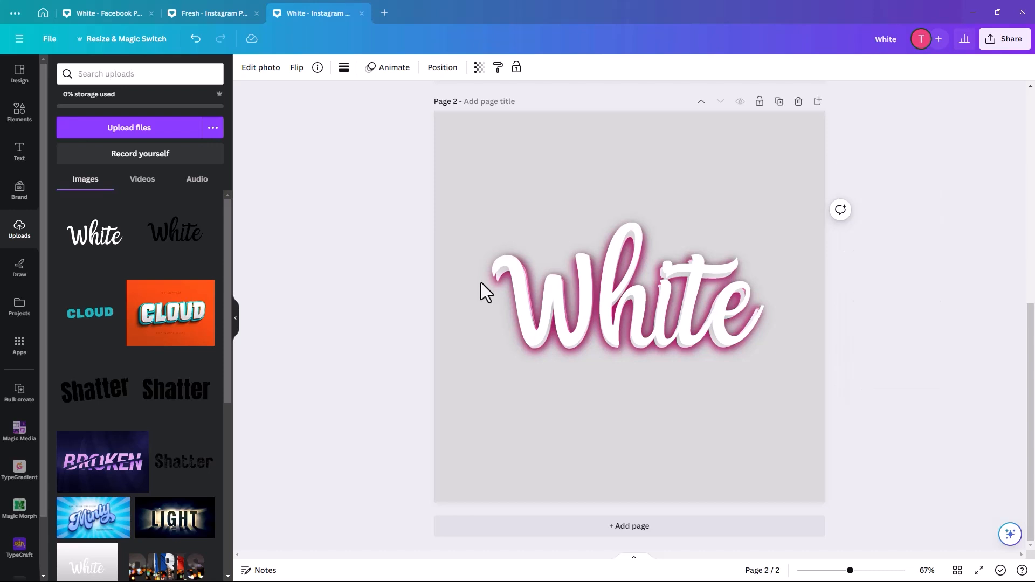
pyautogui.press('Right')
pyautogui.press('Right')
pyautogui.press('Right')
pyautogui.press('Right')
pyautogui.press('Right')
pyautogui.press('Right')
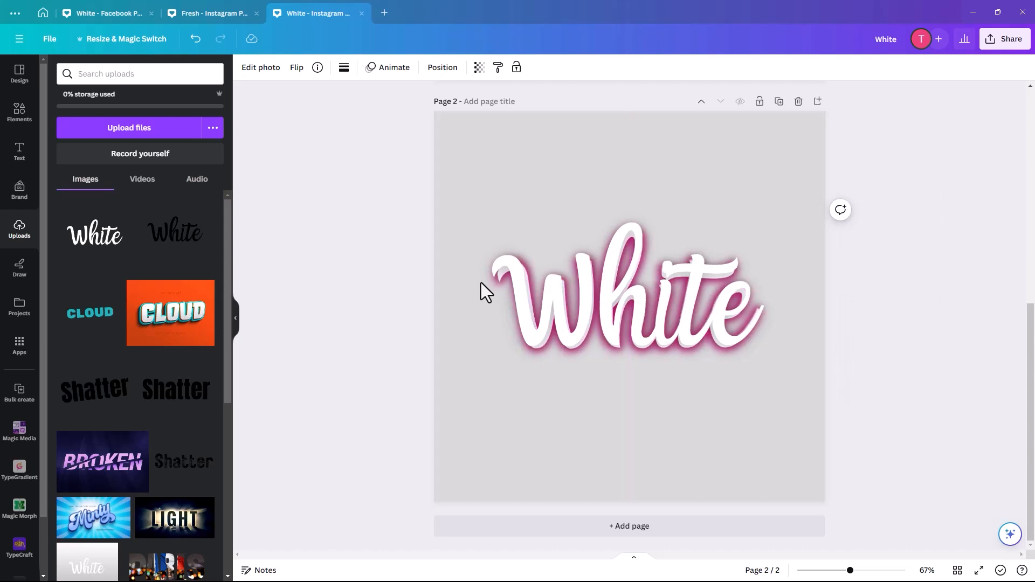
# Step: Shrink the "White" text to font size 192 so it fits within the glow, and deselect it
pyautogui.click(642, 296)
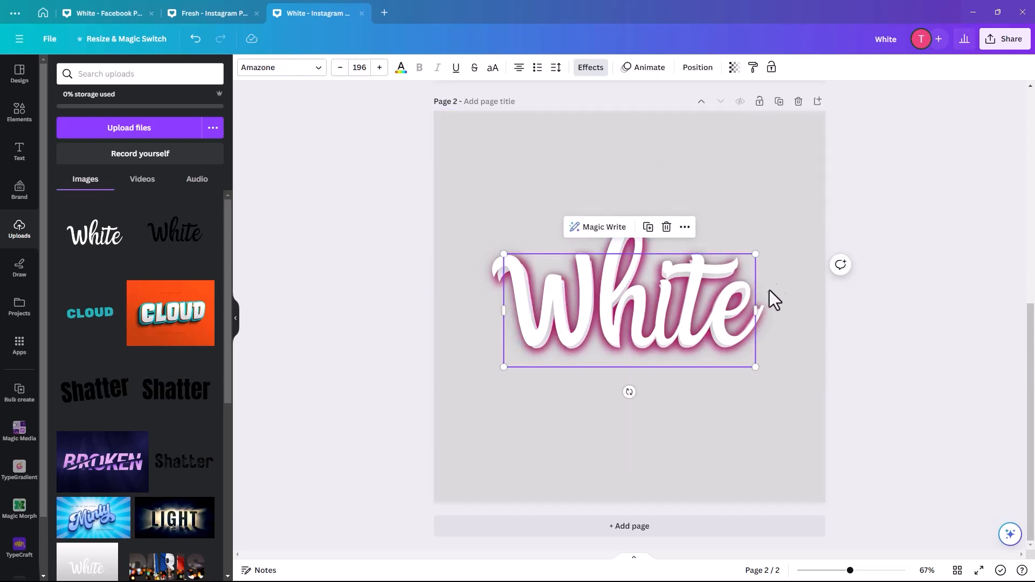
pyautogui.moveTo(755, 251); pyautogui.dragTo(751, 254)
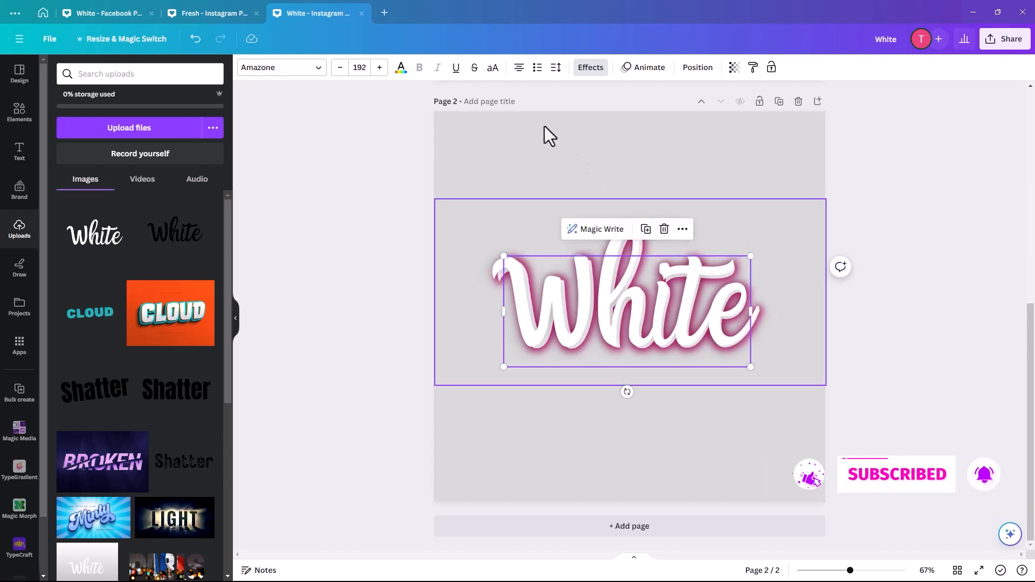
pyautogui.click(545, 128)
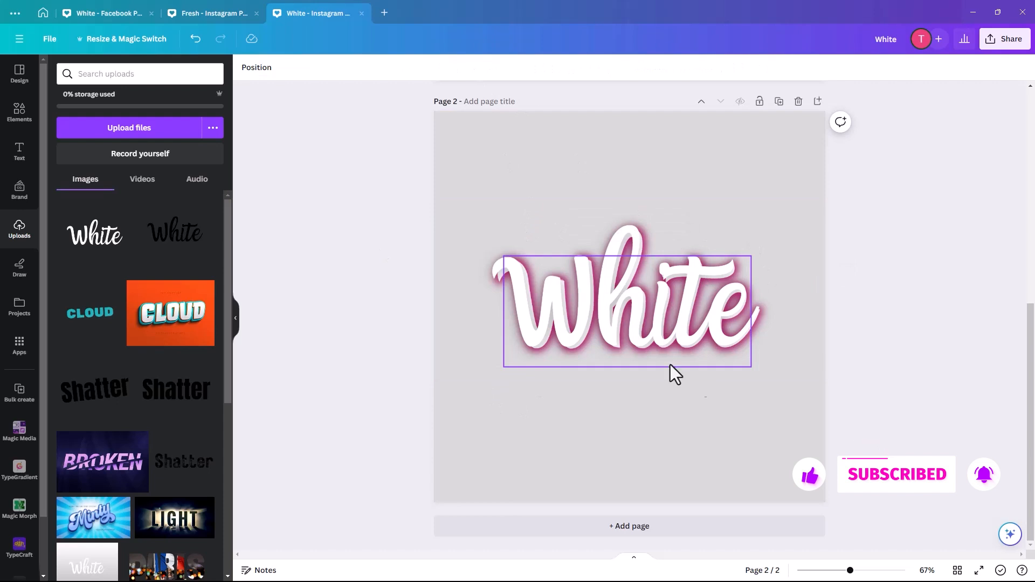
pyautogui.click(493, 143)
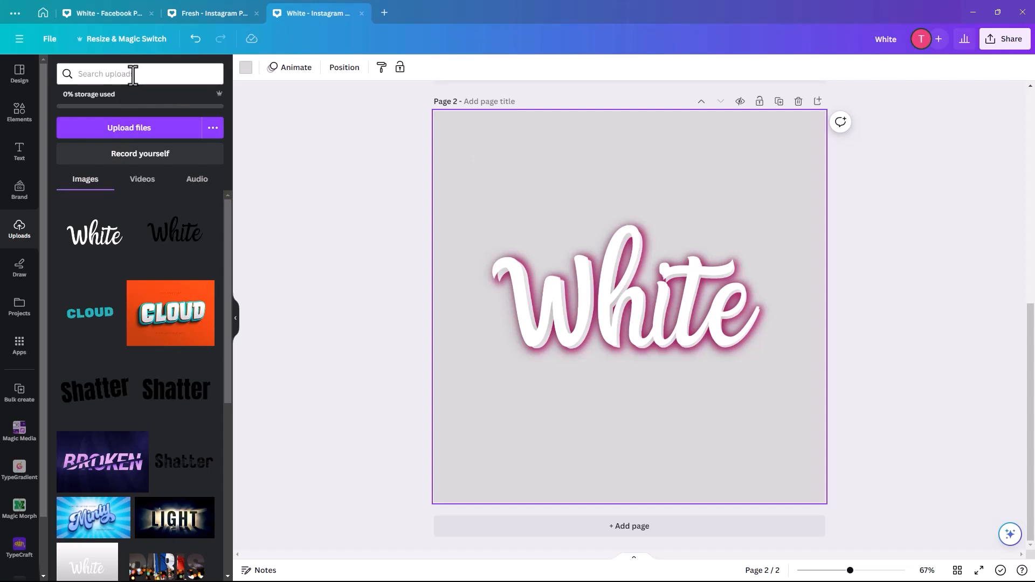
# Step: Search the elements library for "clouds" and limit the results to photos
pyautogui.click(20, 112)
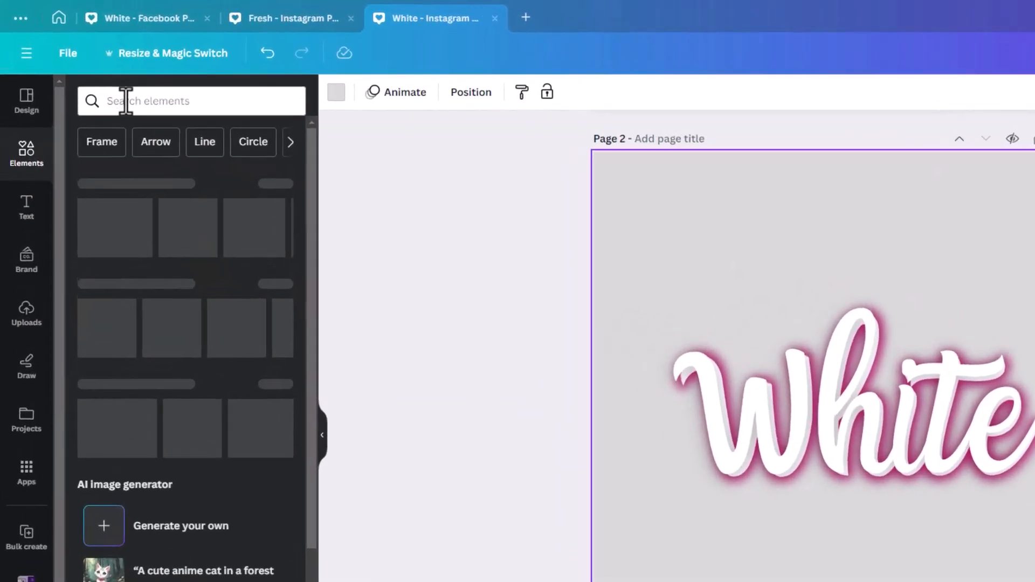
pyautogui.click(125, 100)
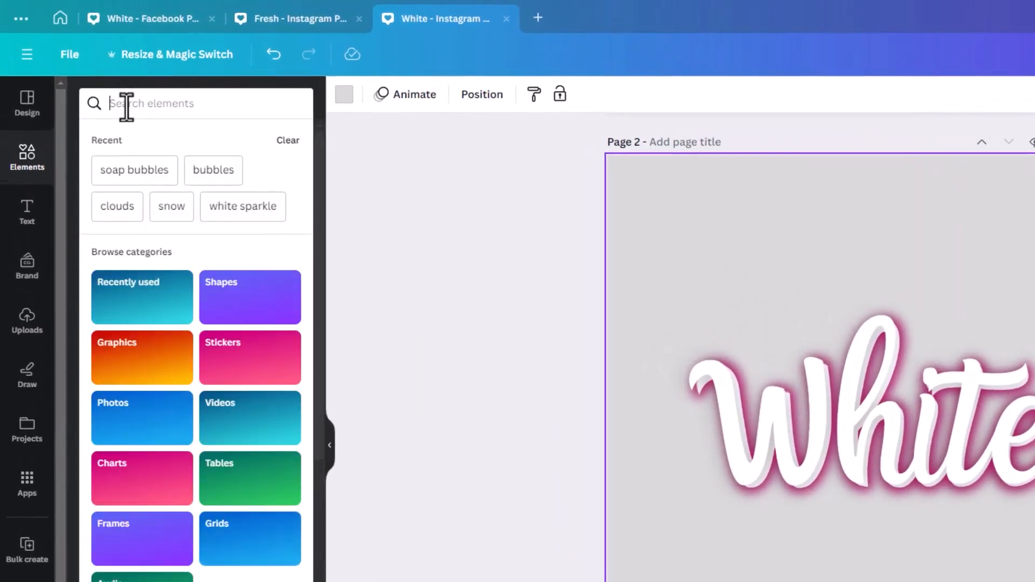
pyautogui.write('clouds')
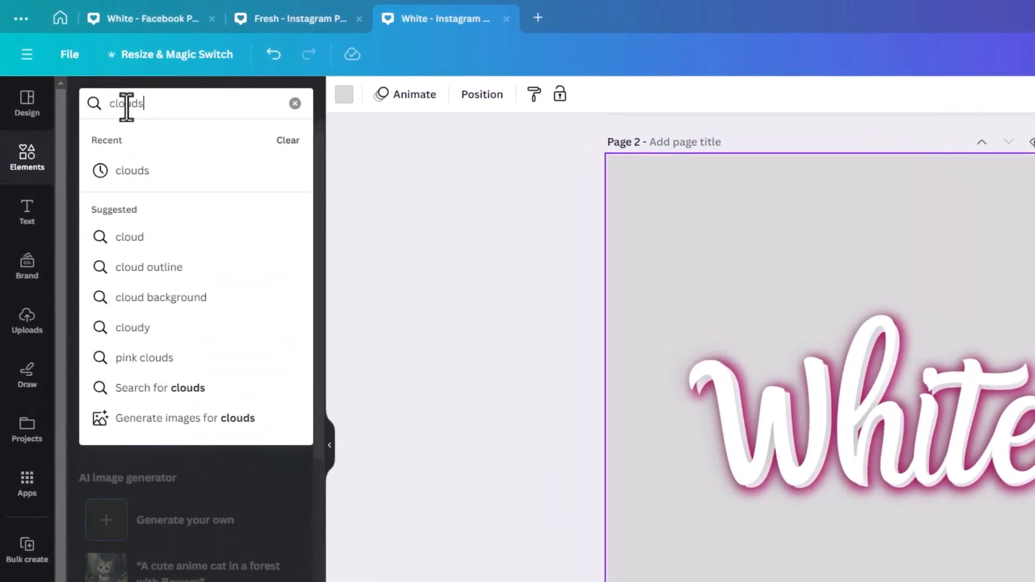
pyautogui.press('Return')
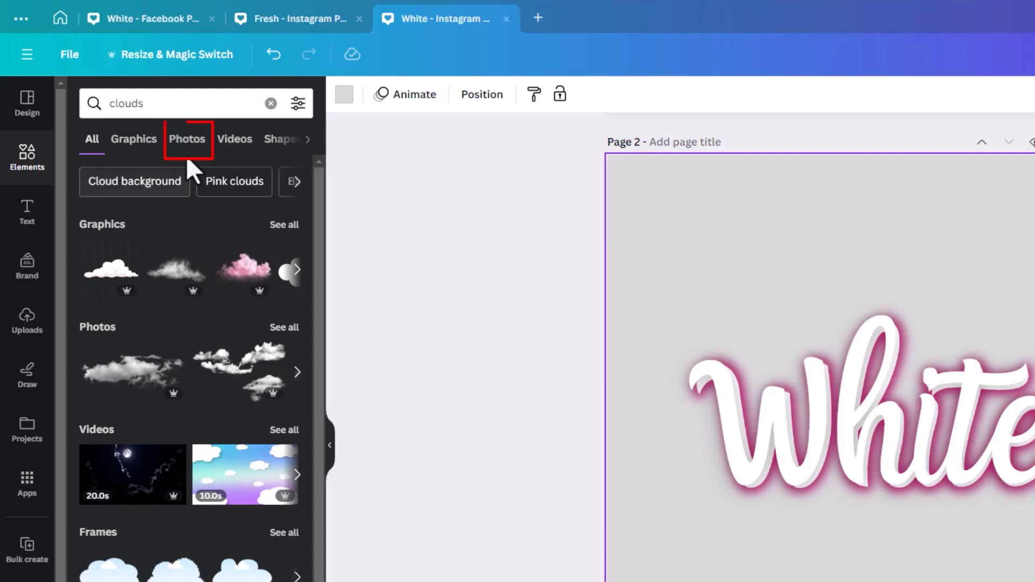
pyautogui.click(187, 144)
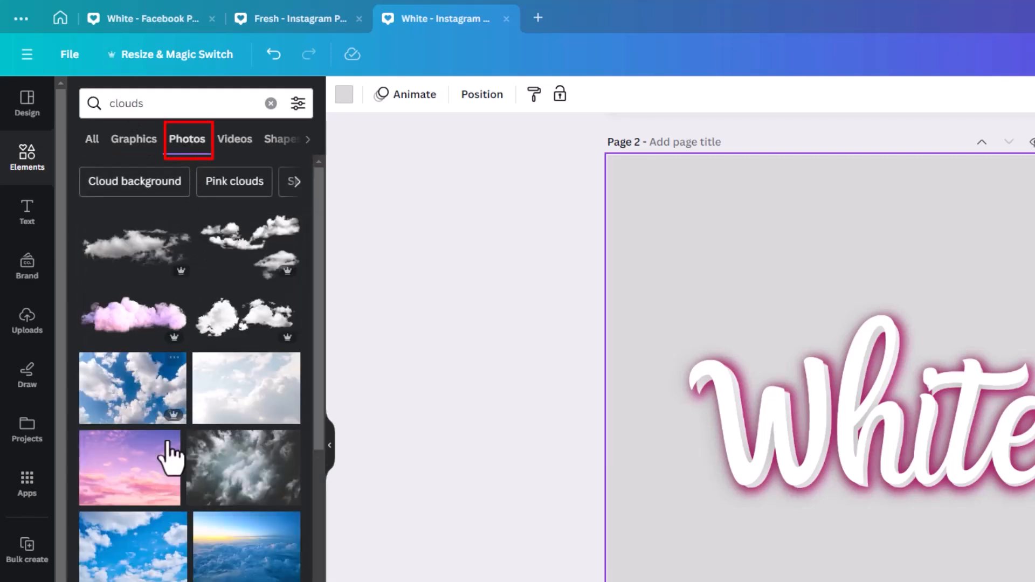
# Step: Try one cloud photo, replace it with the recommended sunlit cloud photo, and enlarge that one to cover all of page 2
pyautogui.click(161, 415)
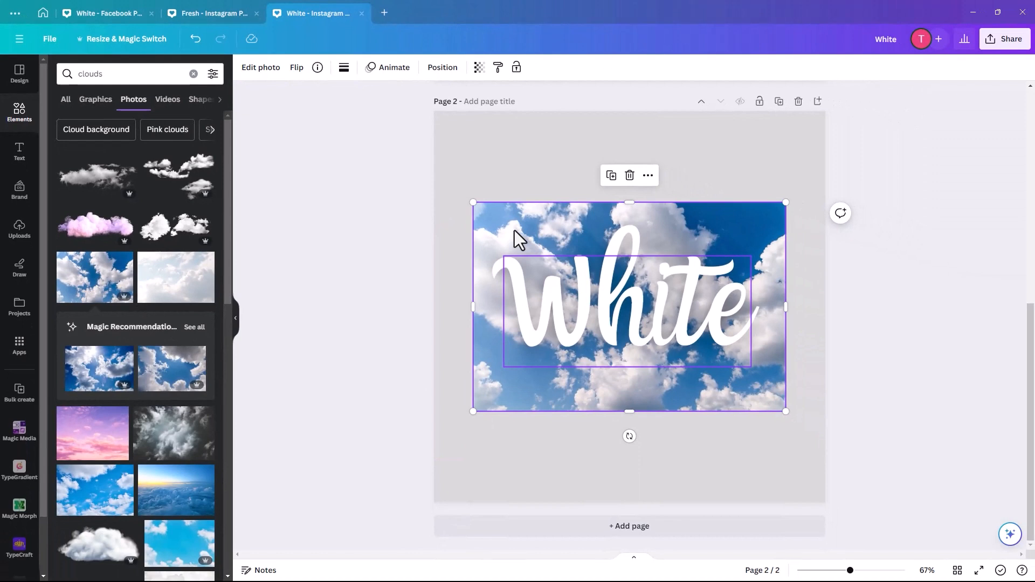
pyautogui.press('Delete')
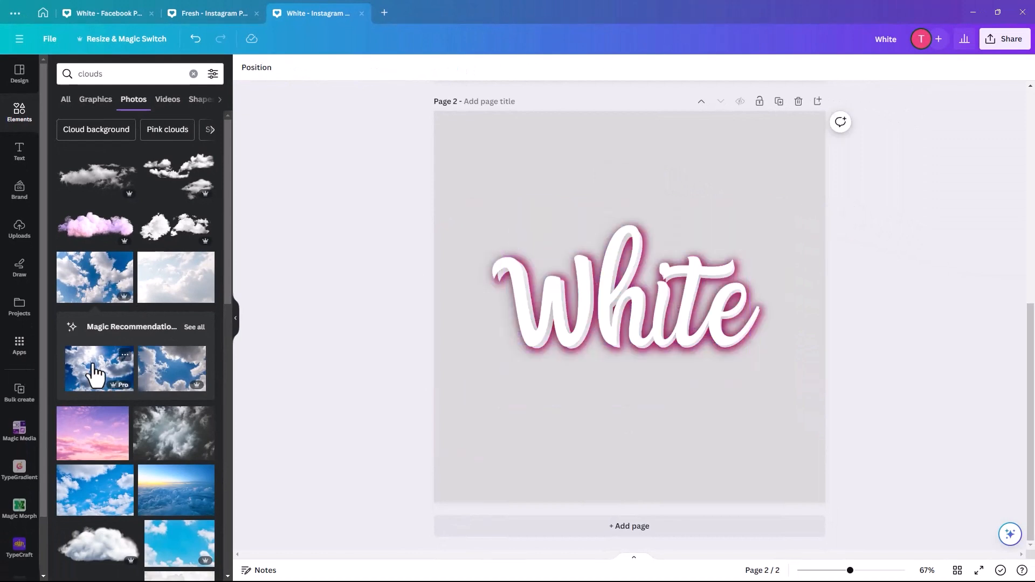
pyautogui.click(95, 372)
pyautogui.moveTo(502, 229); pyautogui.dragTo(460, 132)
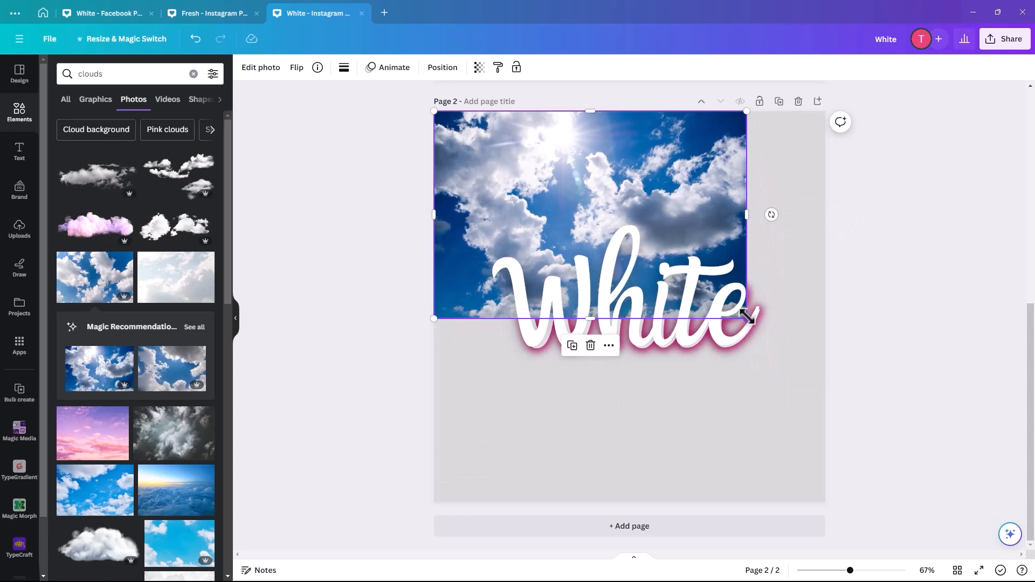
pyautogui.moveTo(747, 317); pyautogui.dragTo(1010, 537)
pyautogui.moveTo(776, 487); pyautogui.dragTo(633, 469)
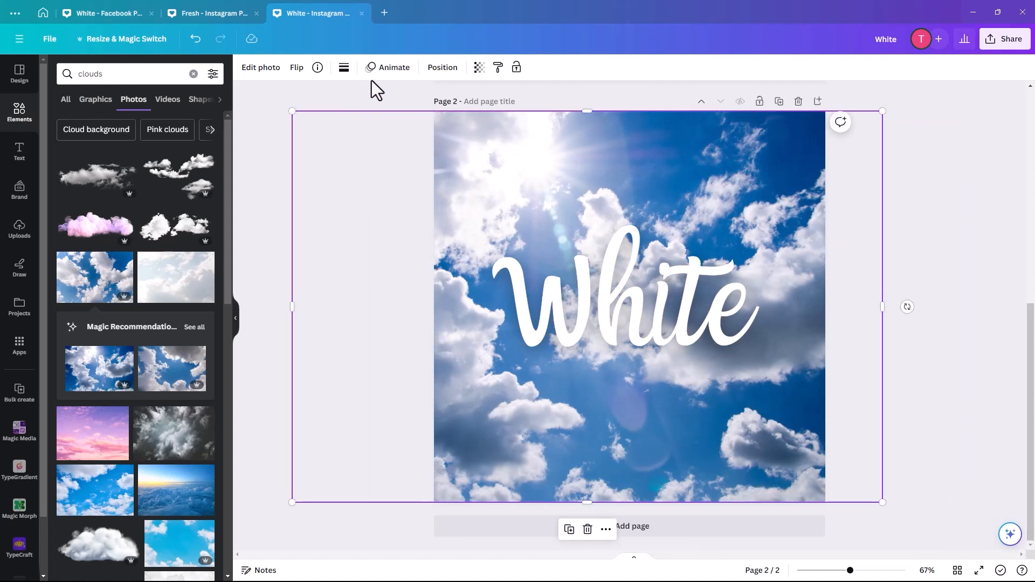
# Step: Move the cloud photo's layer beneath the glow images and the text
pyautogui.click(442, 67)
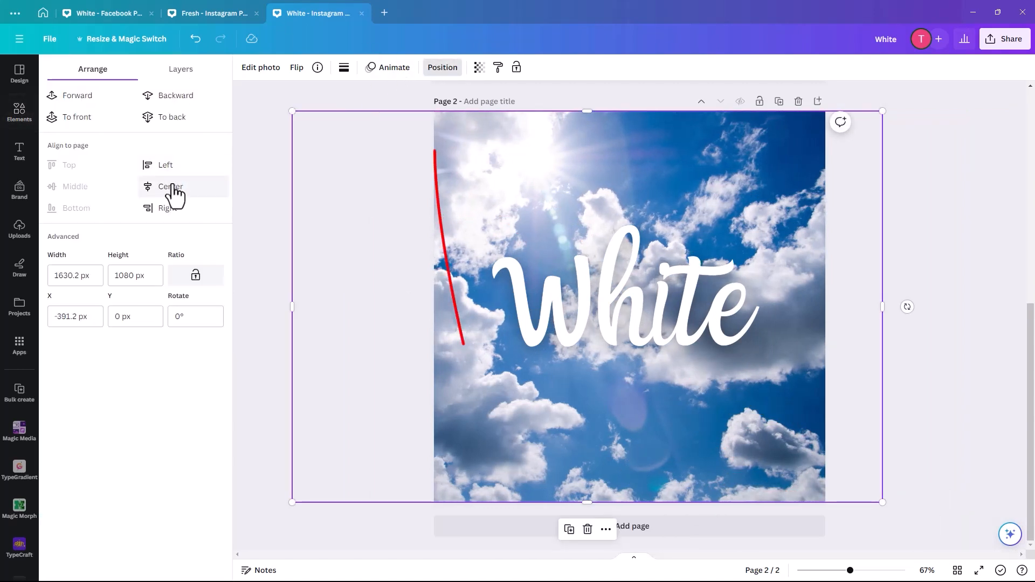
pyautogui.click(185, 71)
pyautogui.moveTo(135, 172); pyautogui.dragTo(131, 260)
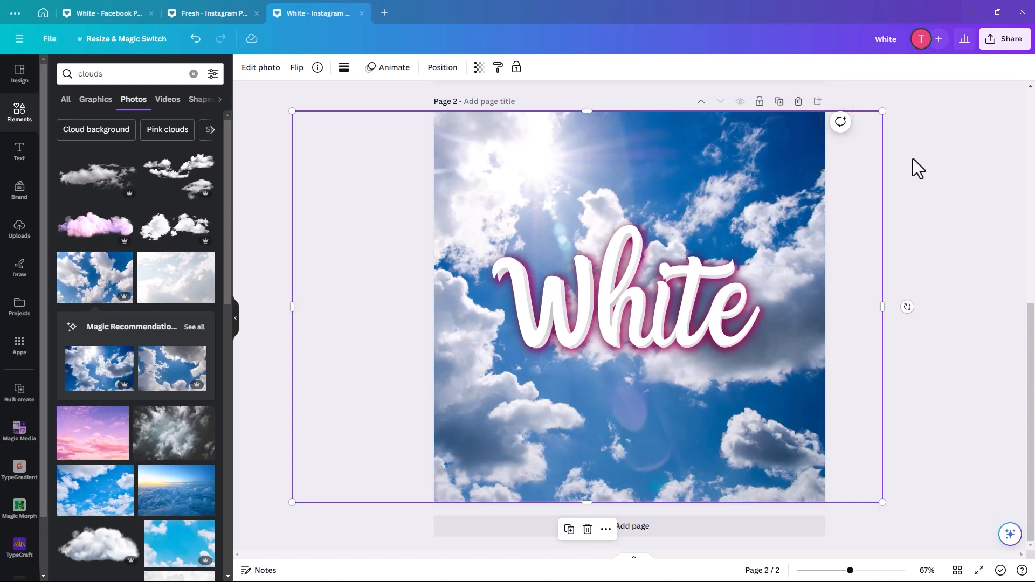
# Step: Duplicate page 2 and delete the cloud photo from the new page 3
pyautogui.click(779, 102)
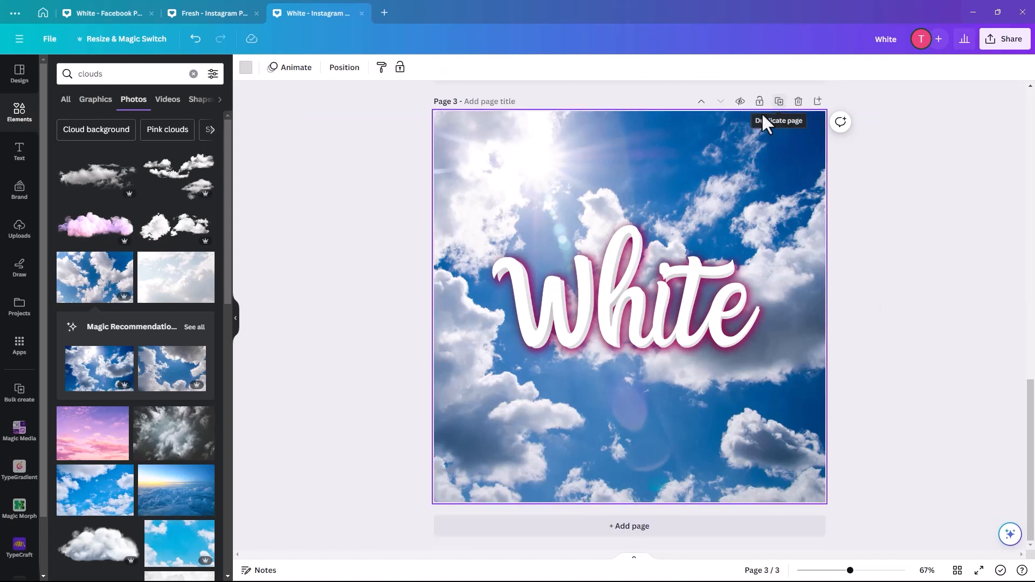
pyautogui.click(501, 148)
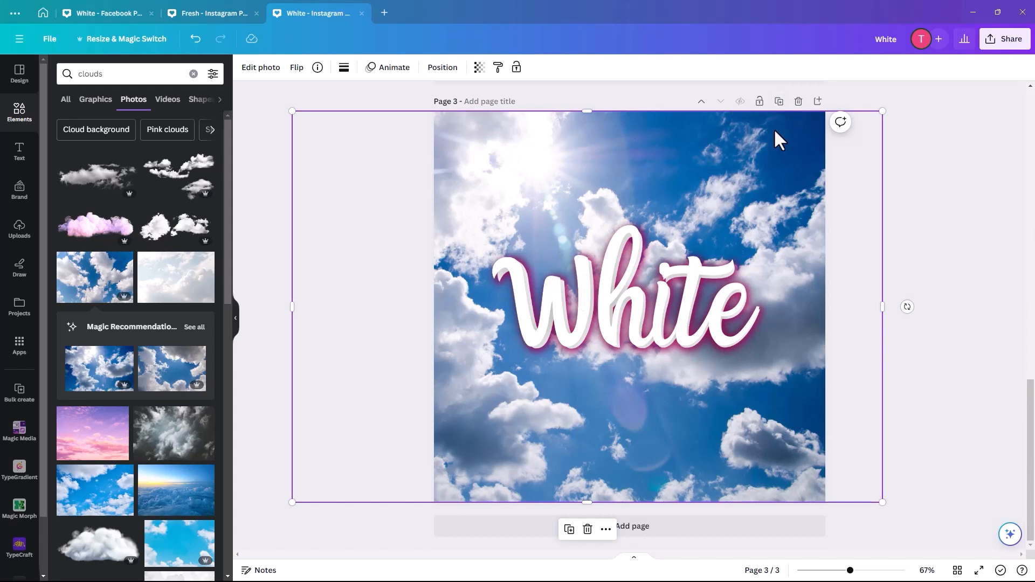
pyautogui.press('Delete')
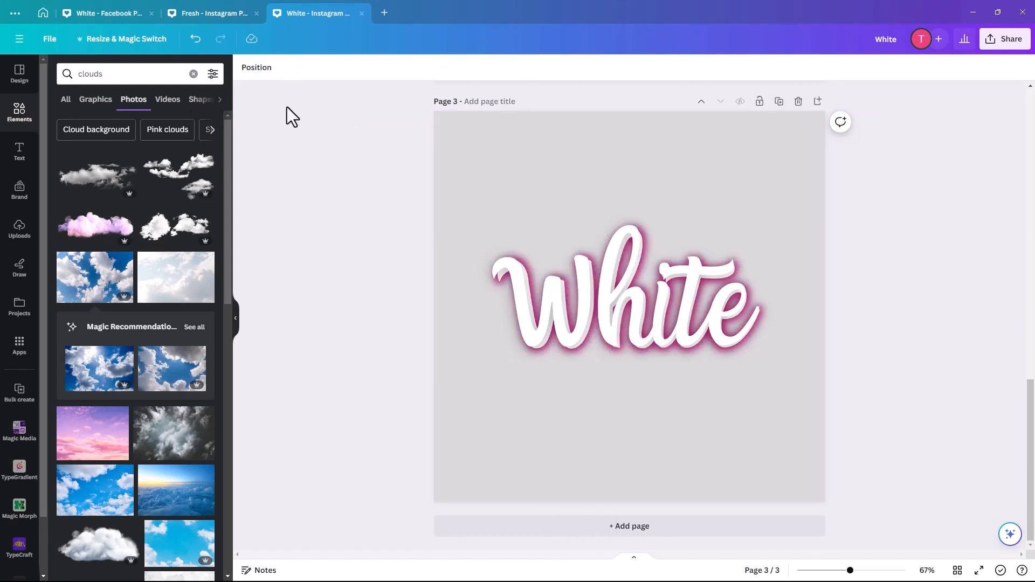
# Step: Search the photo elements for "soap bubbles"
pyautogui.click(110, 74)
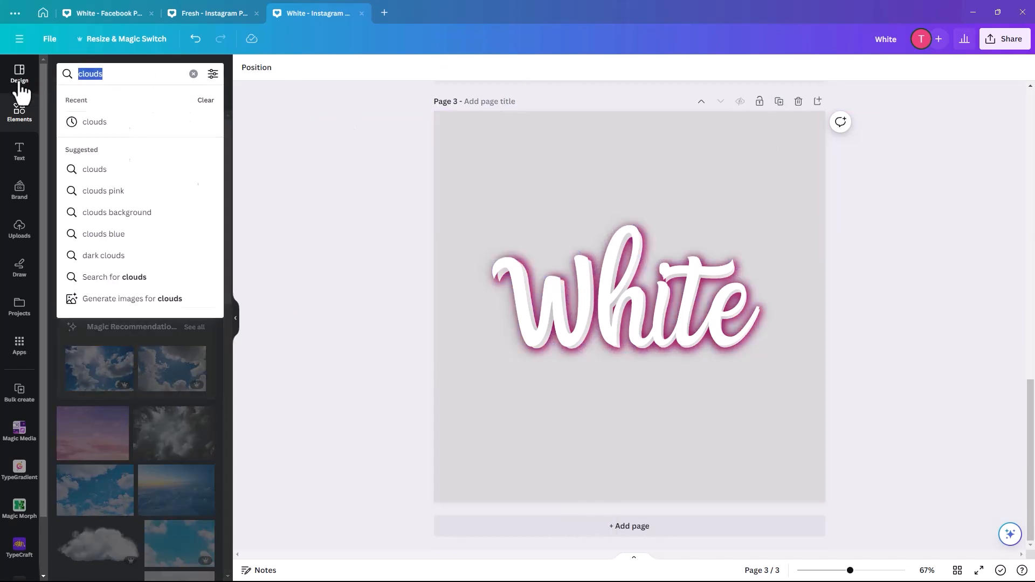
pyautogui.write('soap bubb')
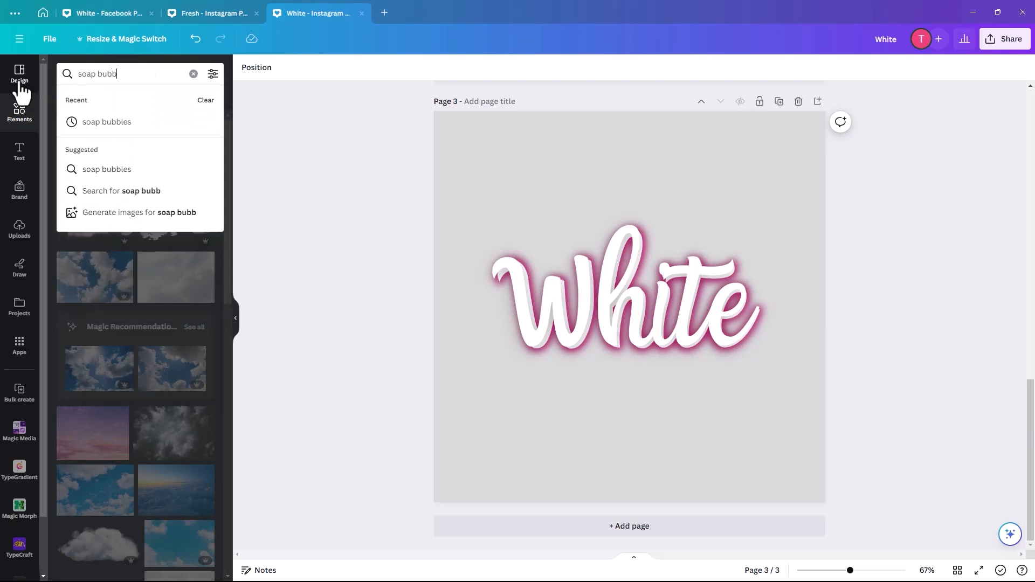
pyautogui.write('les')
pyautogui.press('Return')
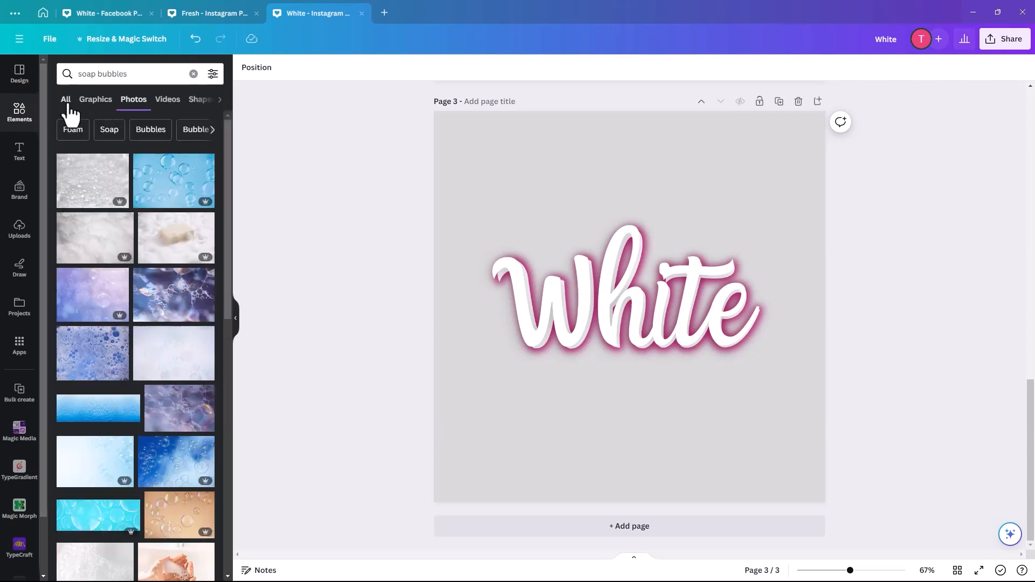
# Step: Place the blue "soap bubbles texture" photo from the recently used elements in page 3's upper-left corner and view its details
pyautogui.click(194, 73)
pyautogui.click(205, 136)
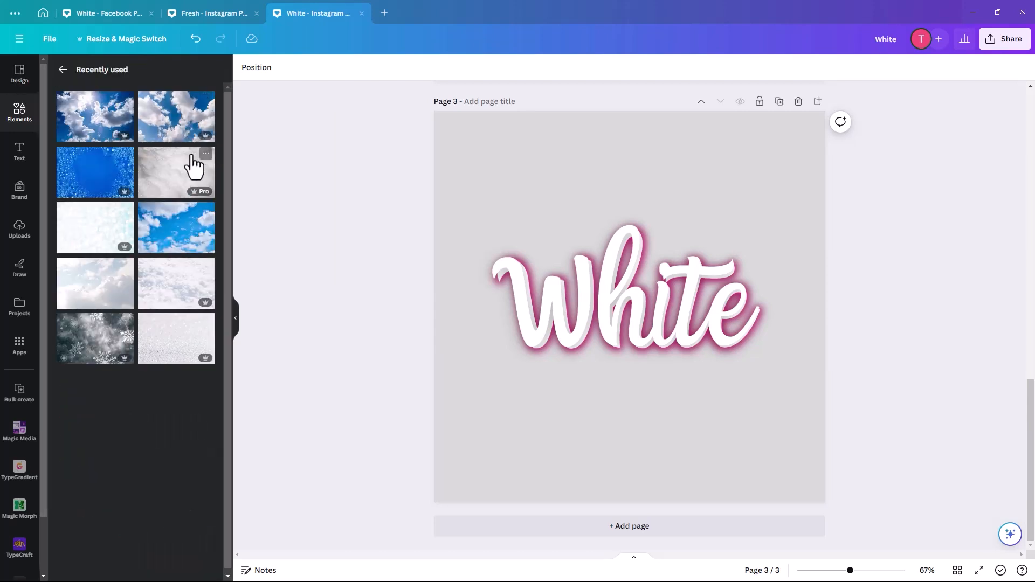
pyautogui.click(103, 180)
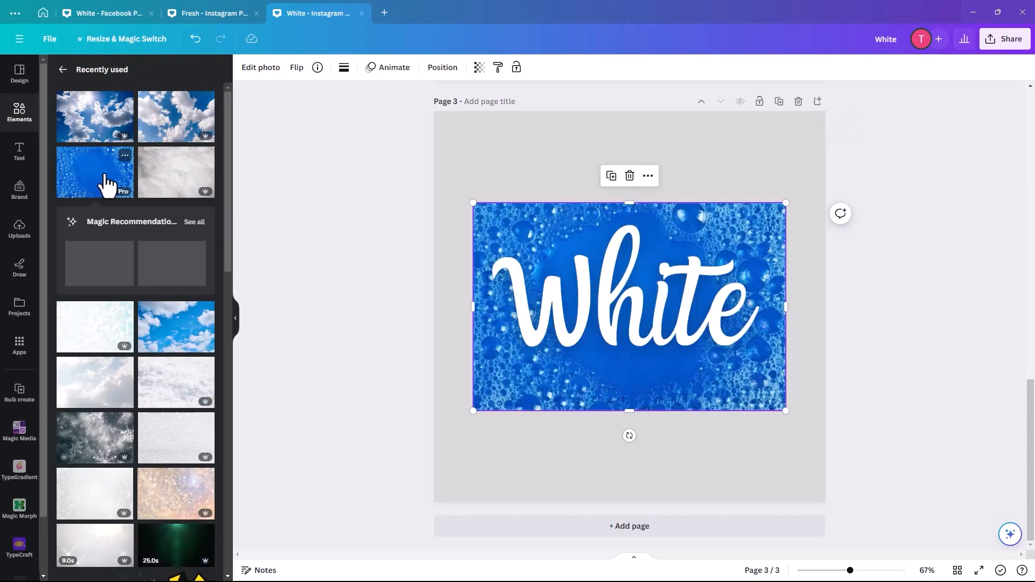
pyautogui.click(504, 196)
pyautogui.moveTo(481, 221); pyautogui.dragTo(438, 128)
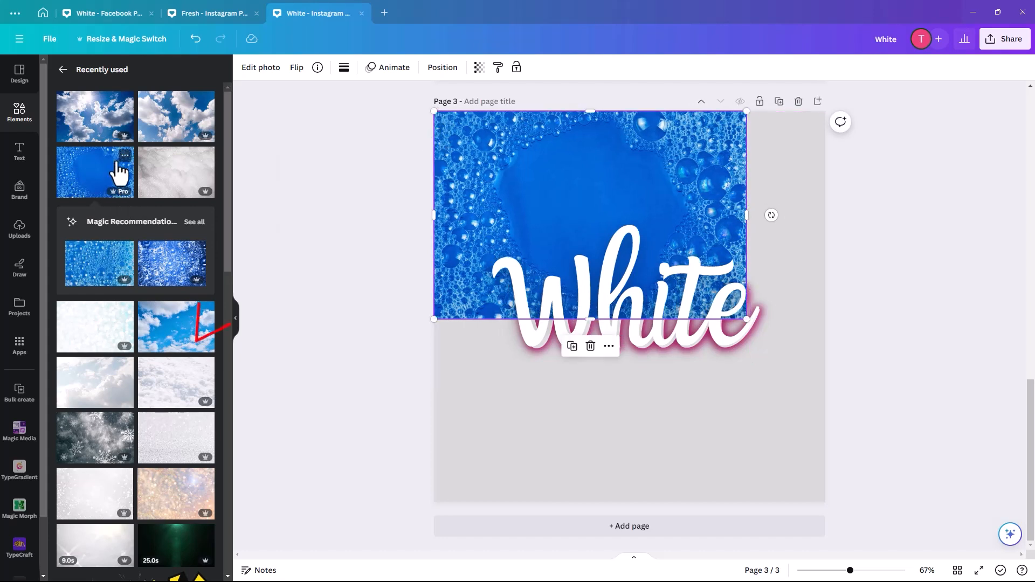
pyautogui.click(125, 156)
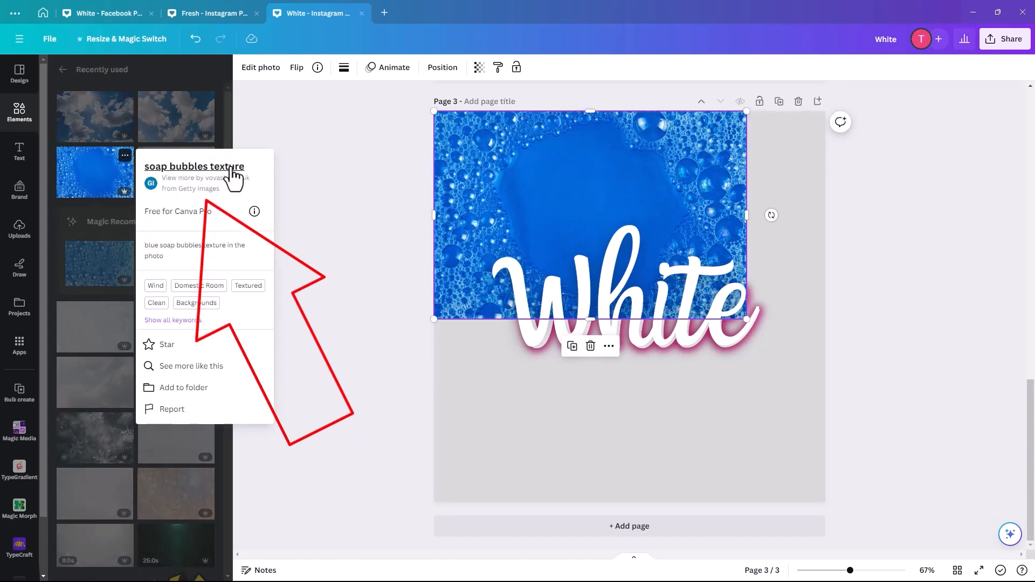
pyautogui.click(596, 150)
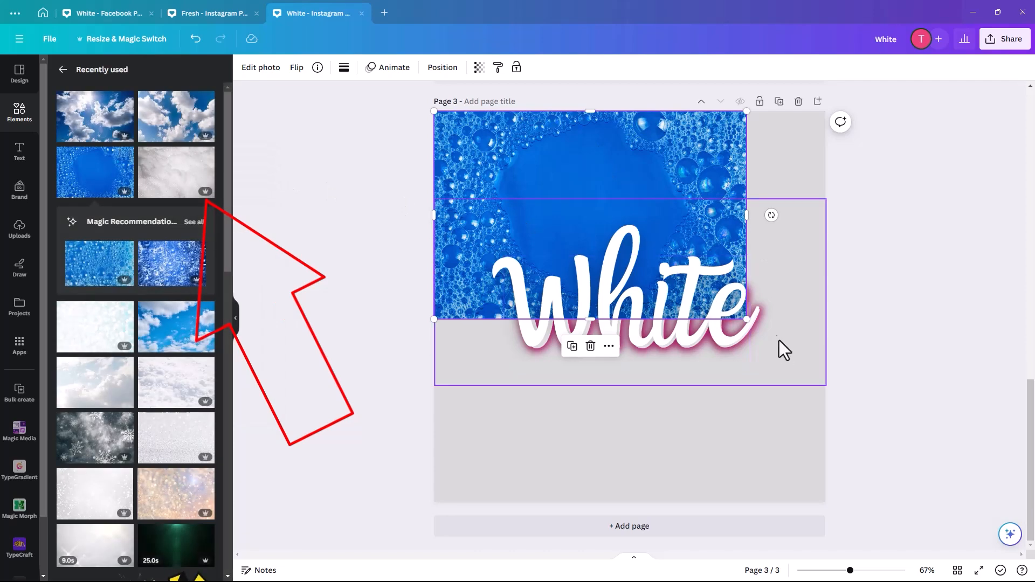
# Step: Enlarge the soap bubbles photo to cover page 3, roughly centred behind the text, and move its layer beneath the glow images
pyautogui.moveTo(747, 320); pyautogui.dragTo(1003, 531)
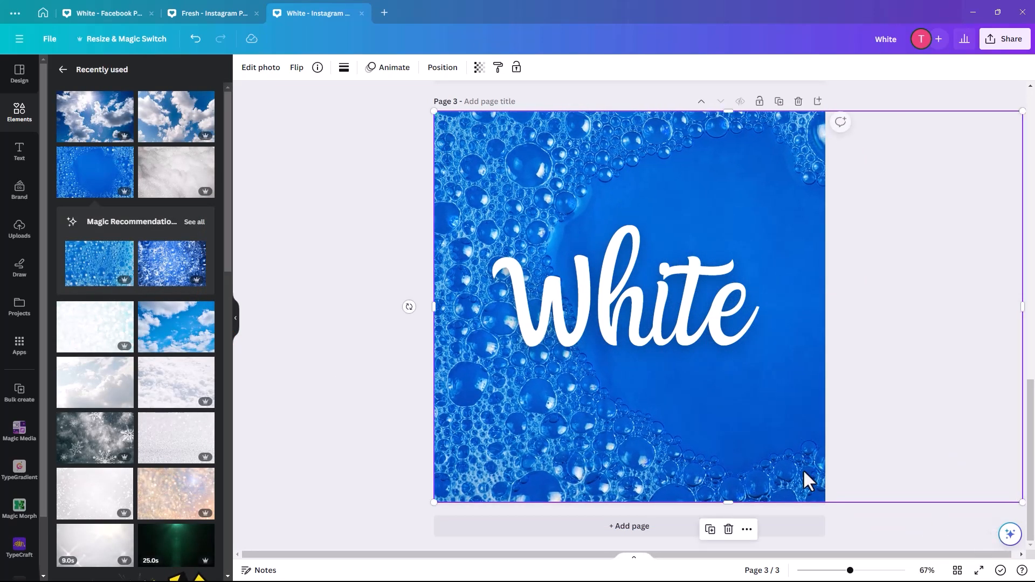
pyautogui.moveTo(764, 480); pyautogui.dragTo(655, 481)
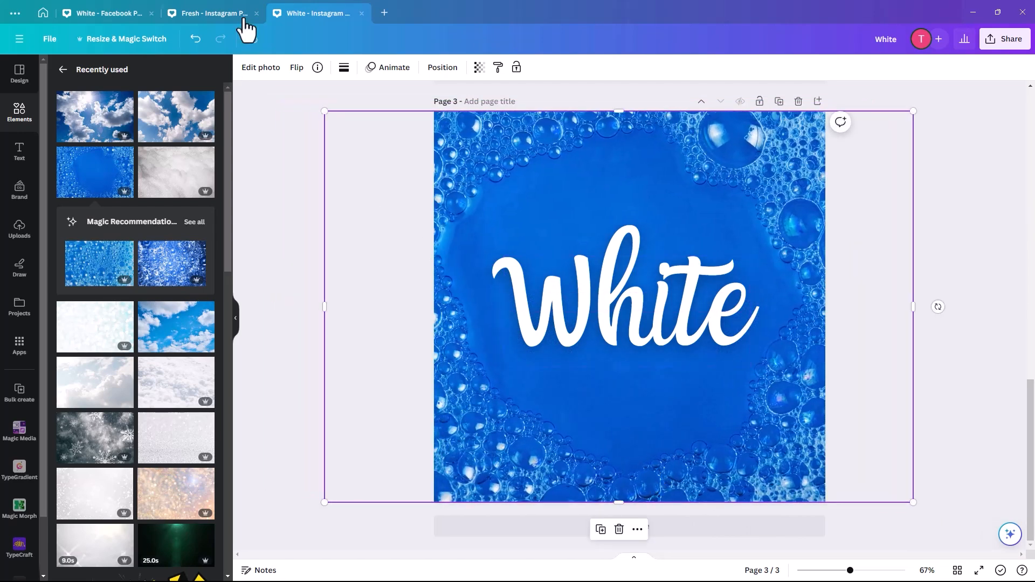
pyautogui.click(440, 68)
pyautogui.moveTo(159, 249); pyautogui.dragTo(215, 257)
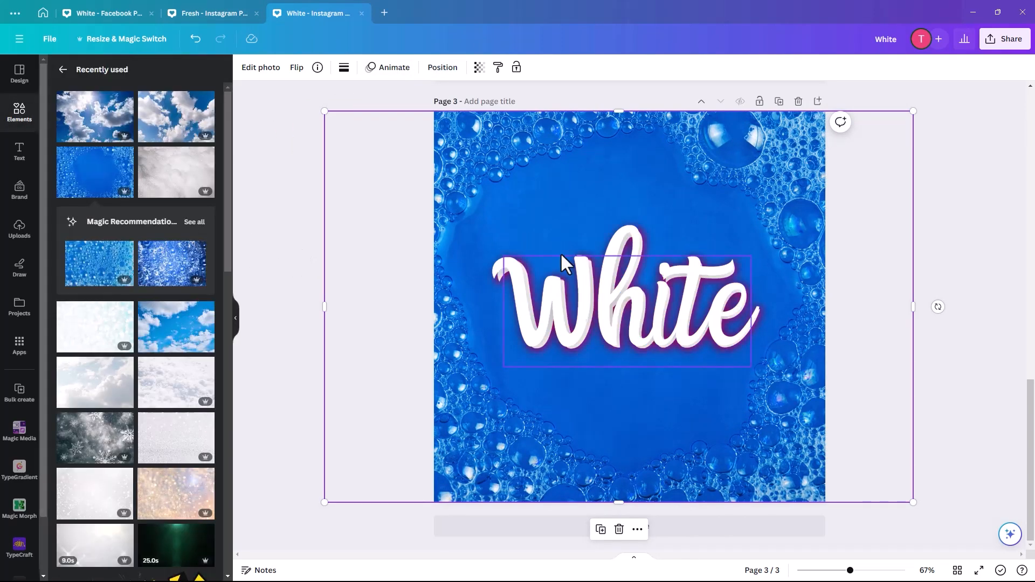
pyautogui.moveTo(453, 492); pyautogui.dragTo(466, 492)
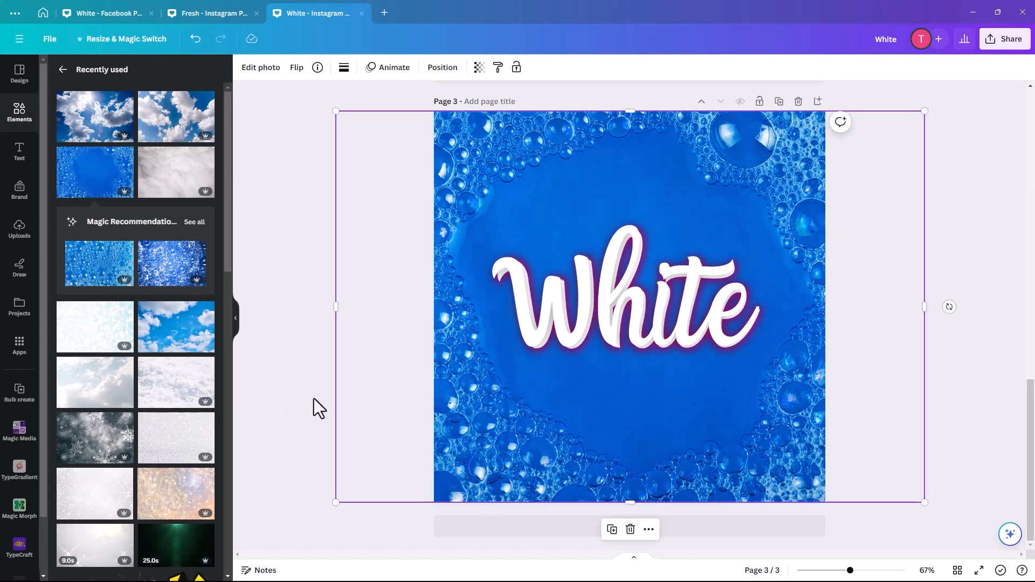
pyautogui.click(315, 410)
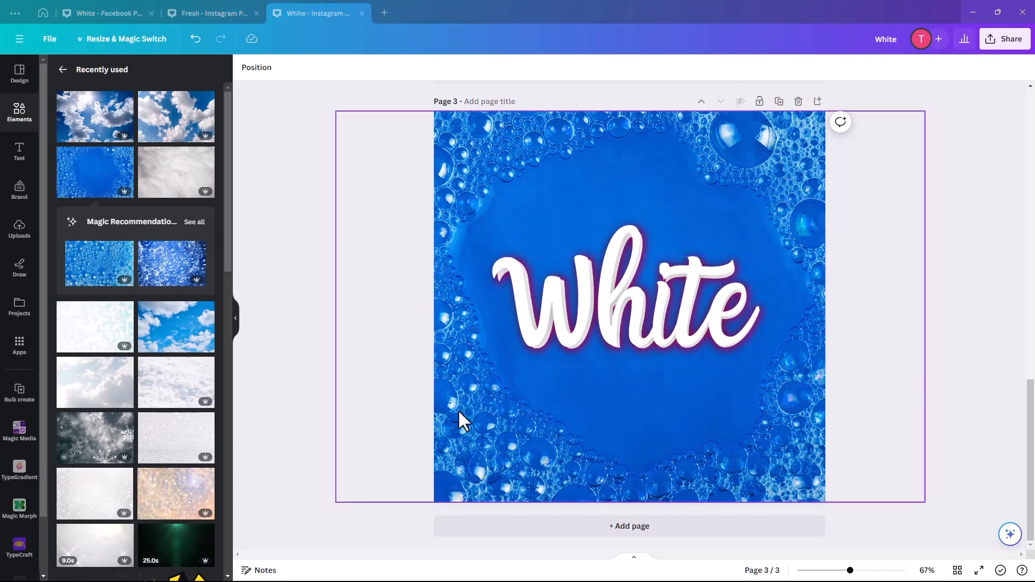
# Step: Leave the recently used elements and start a new elements search
pyautogui.click(63, 70)
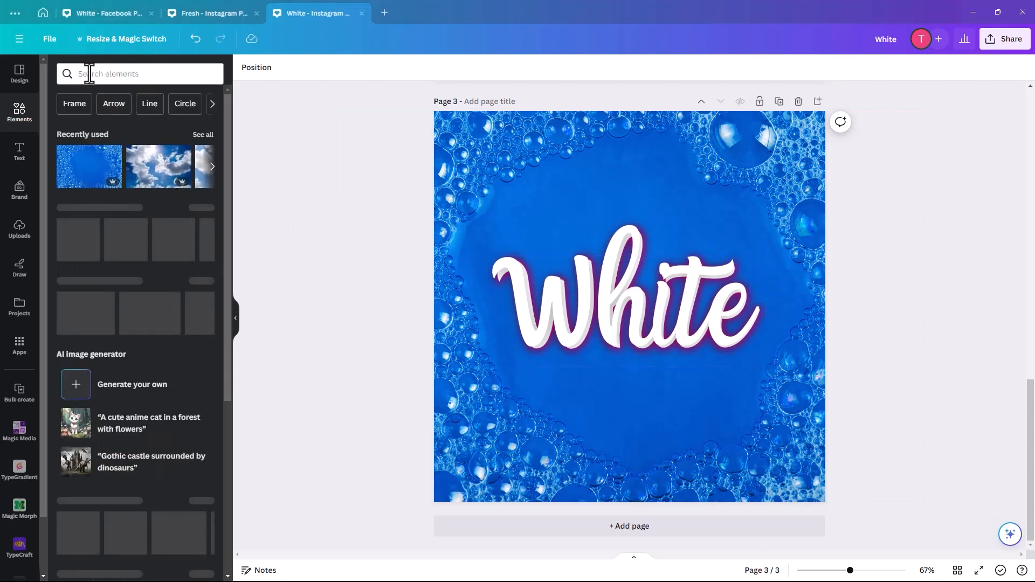
pyautogui.click(89, 74)
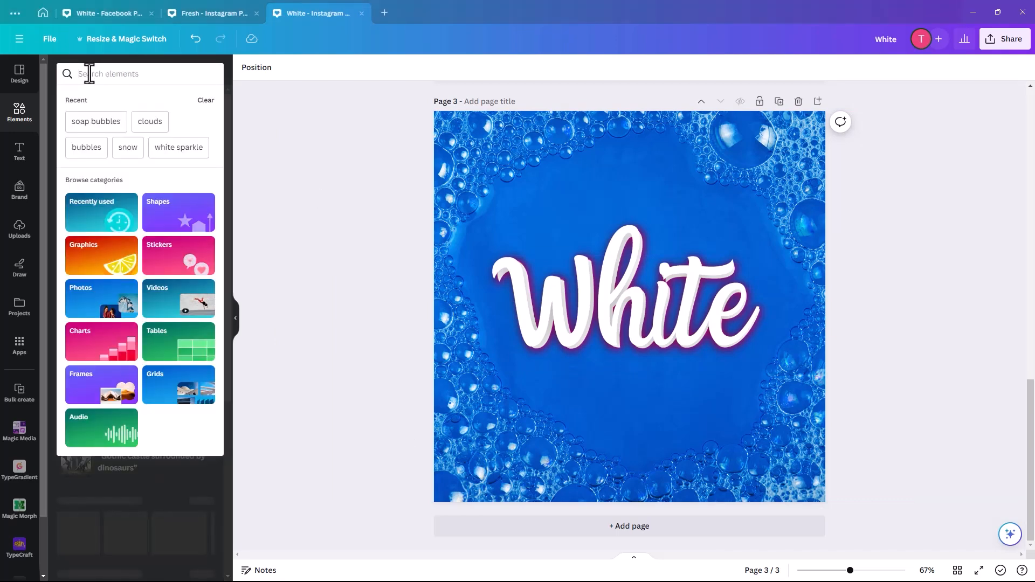